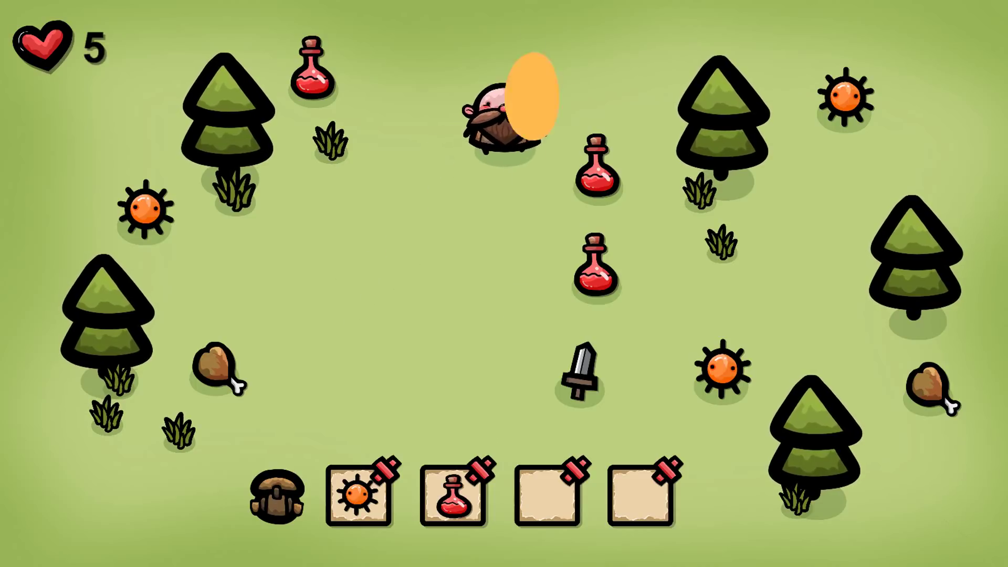
Step: Walk the player to collect the sword and a potion, then drink the potion
key("Left")
key("Down")
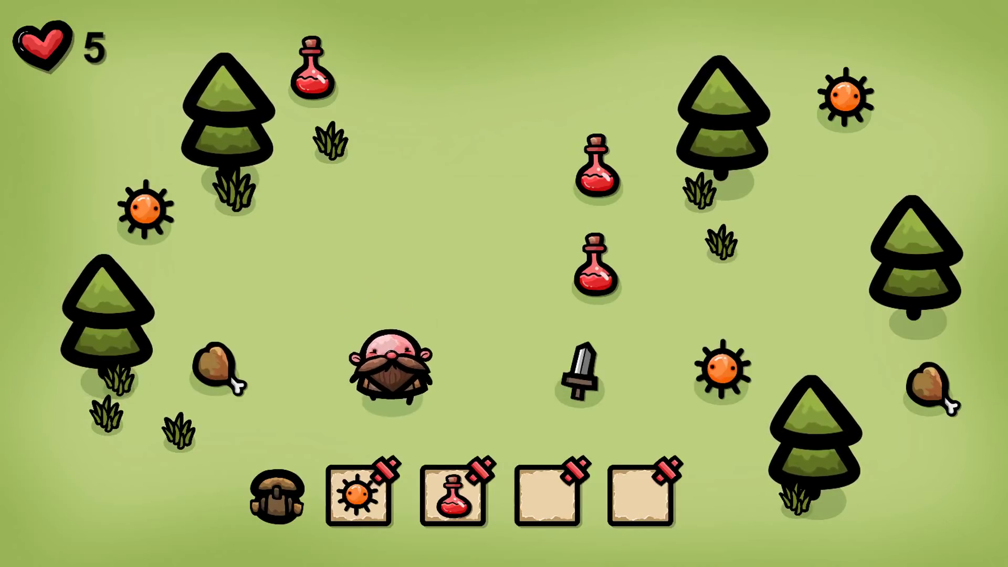
key("Right")
key("Up")
key("Left")
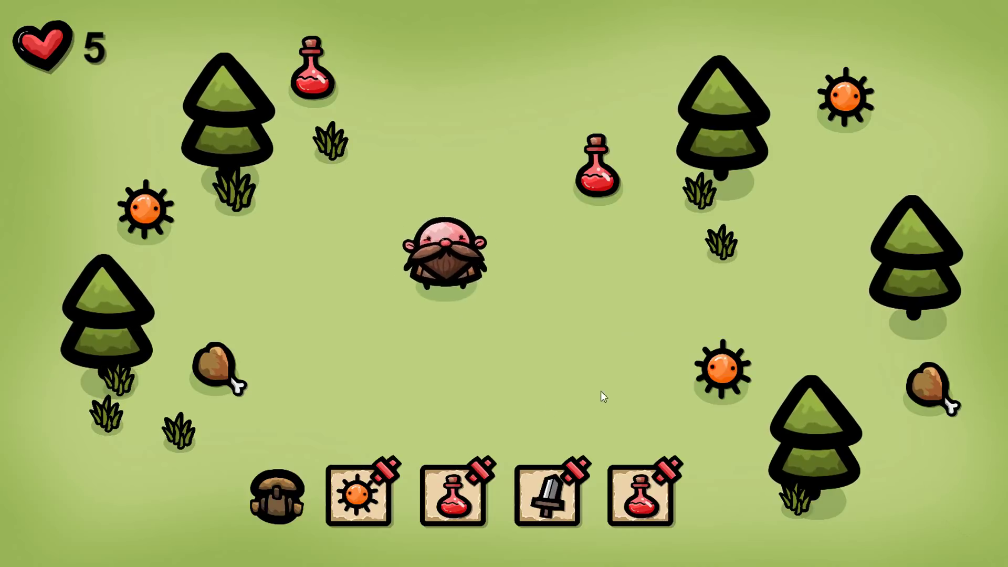
key("Up")
left_click(453, 488)
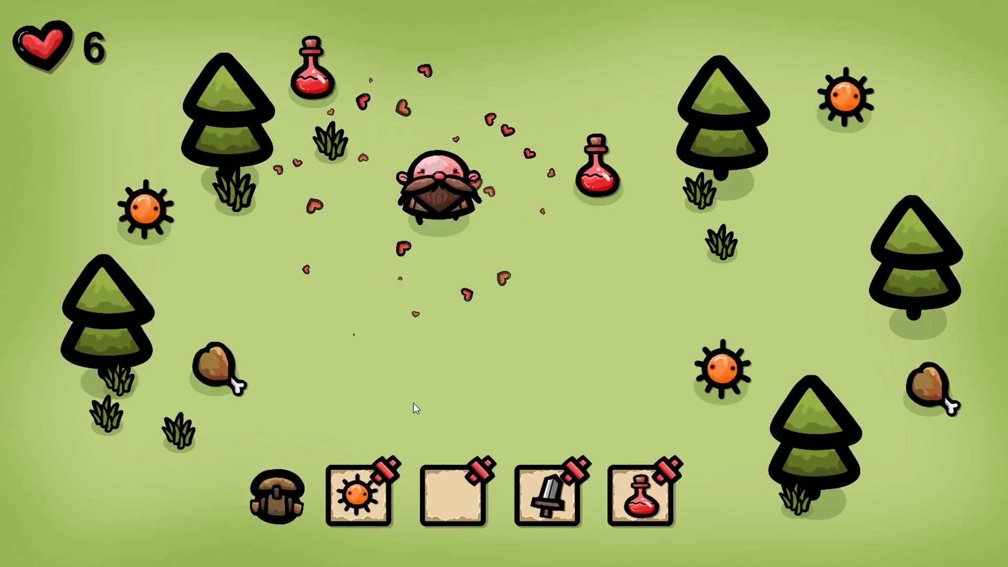
Step: Drop the sun item from the first slot and walk over it to re-collect it
key("Down")
left_click(386, 470)
key("Up")
key("Right")
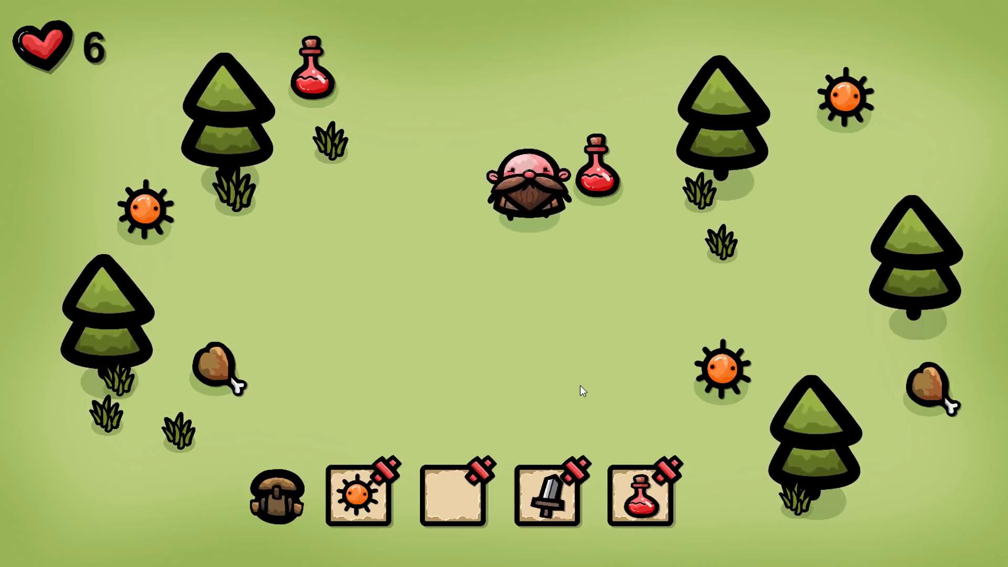
key("Right")
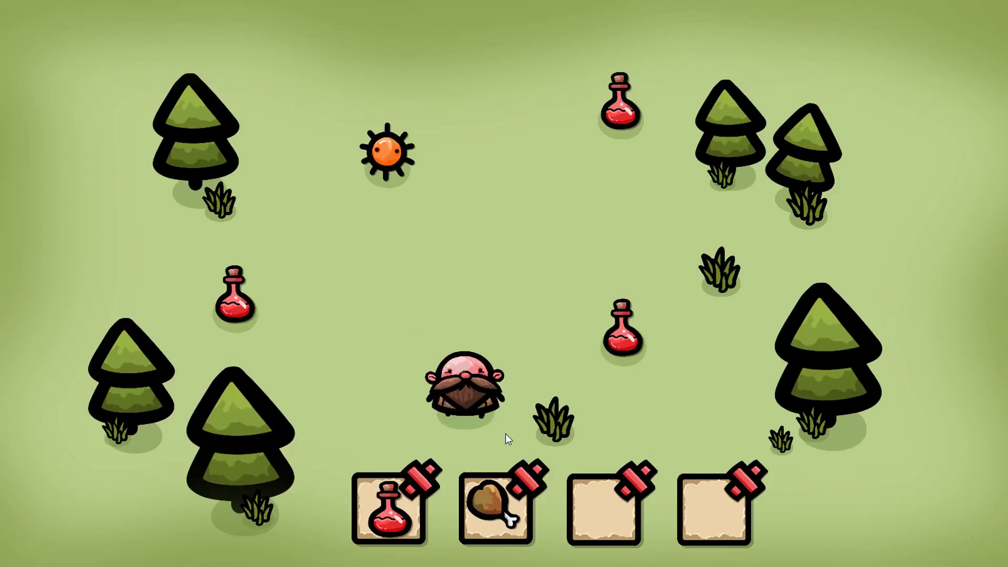
key("Right")
Step: Walk around the scene collecting more potions and the meat
key("Up")
key("Left")
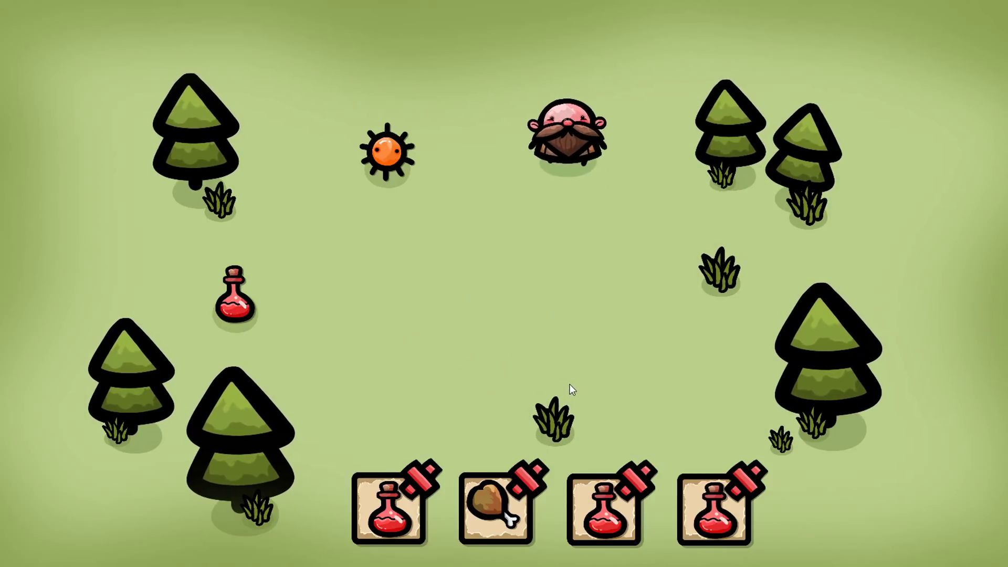
key("Down")
key("Left")
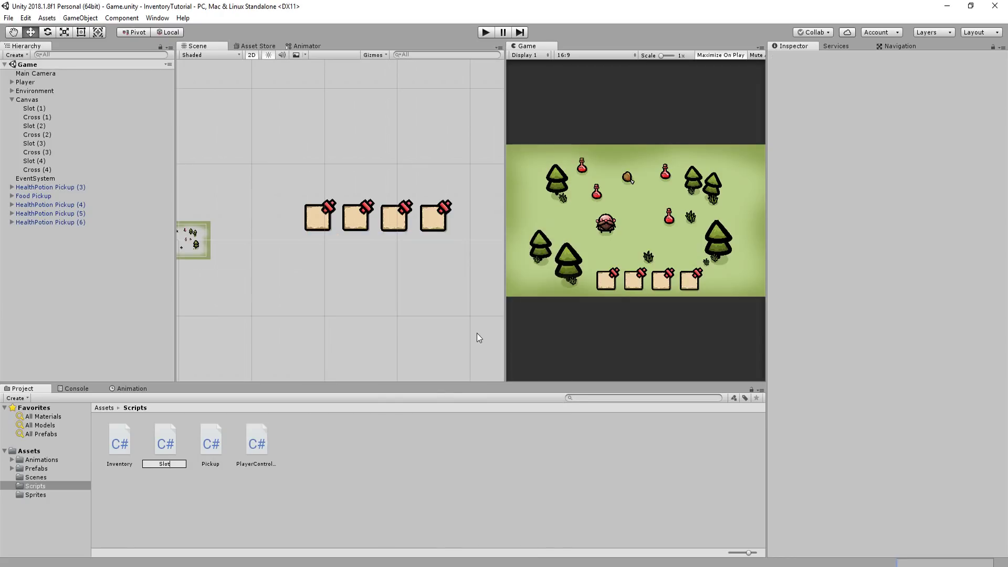
Step: Name the script Slot, attach it to Slot (1), and open it in Visual Studio
key("Return")
left_click(34, 108)
mouse_move(257, 445)
left_mouse_down()
mouse_move(887, 362)
mouse_move(872, 346)
left_mouse_up()
double_click(882, 270)
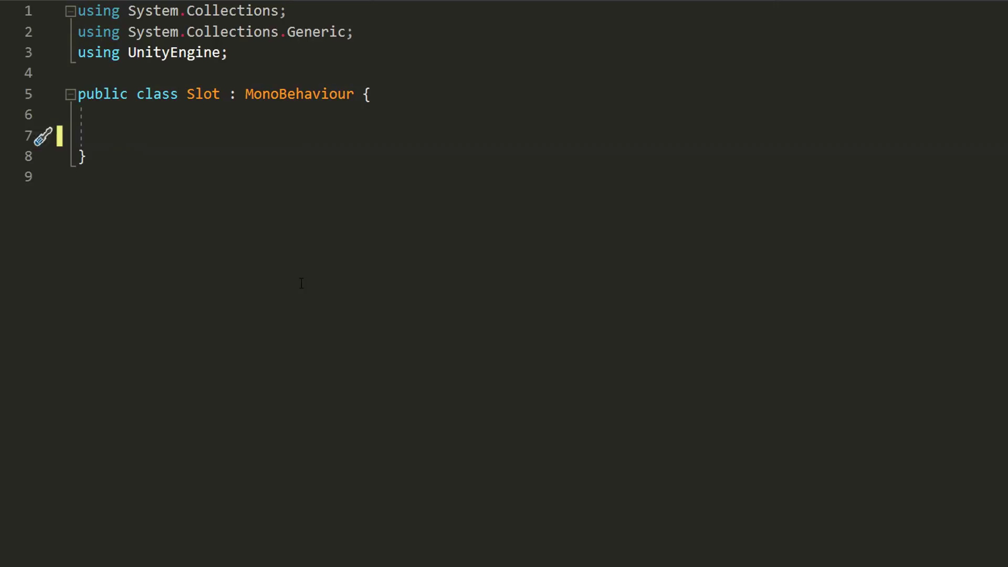
type("public void DropItem() {")
Step: Write DropItem() with a foreach over transform calling GameObject.Destroy(child.gameObject)
key("Return")
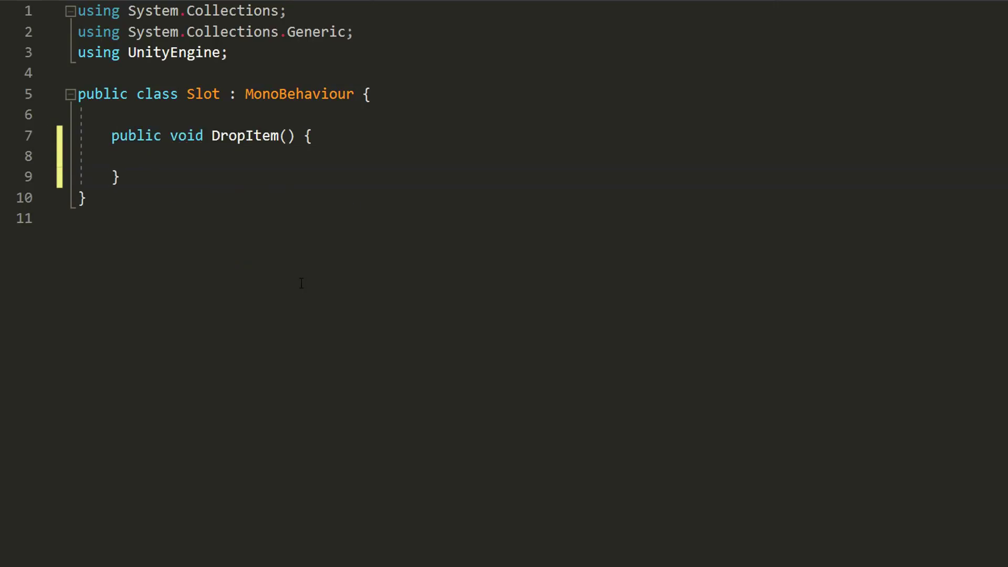
type("foreach () {")
key("Return")
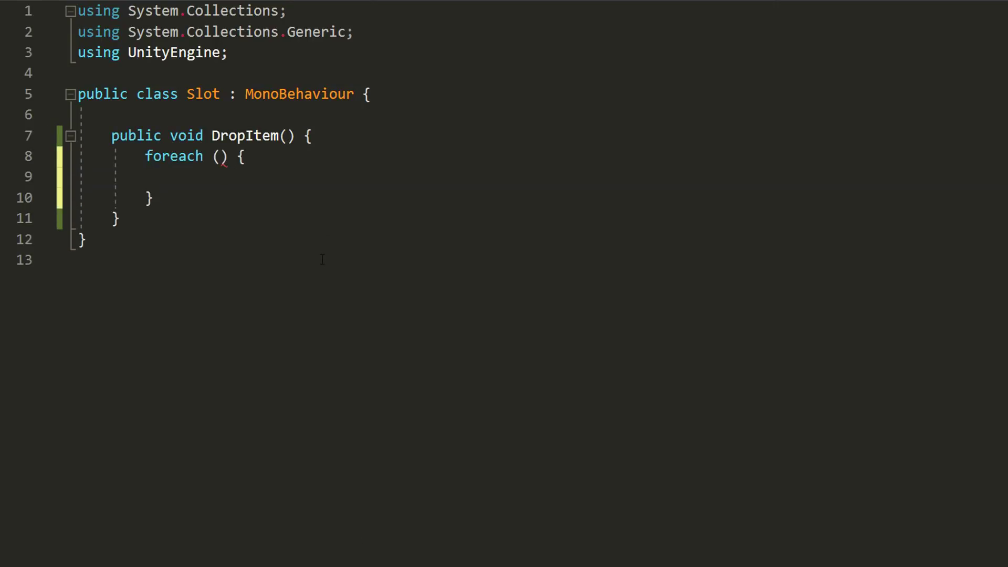
key("Up")
key("End")
key("Left")
key("Left")
key("Left")
type("TRa")
key("Down")
key("Down")
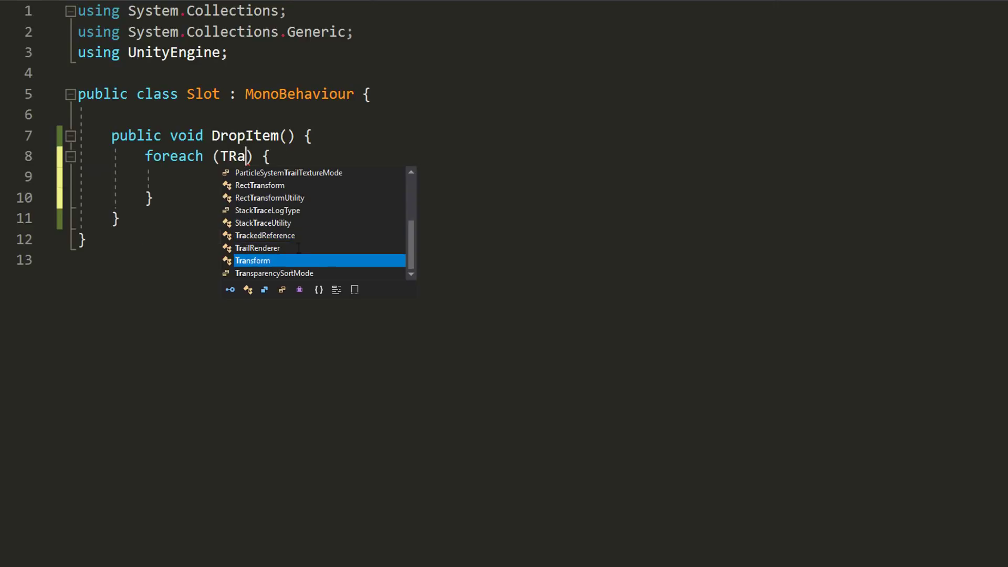
type("child in ")
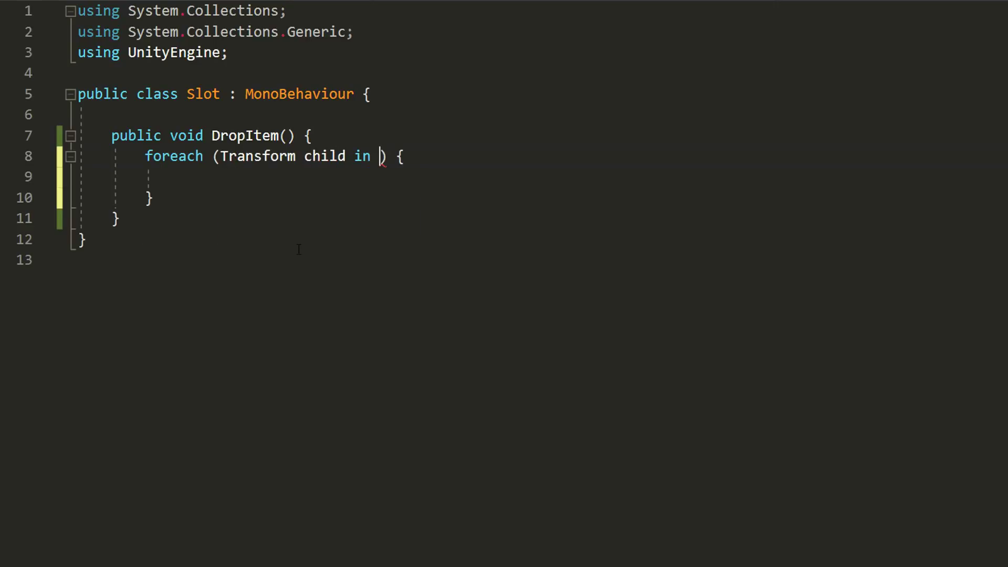
type("tr")
key("Tab")
left_click(254, 181)
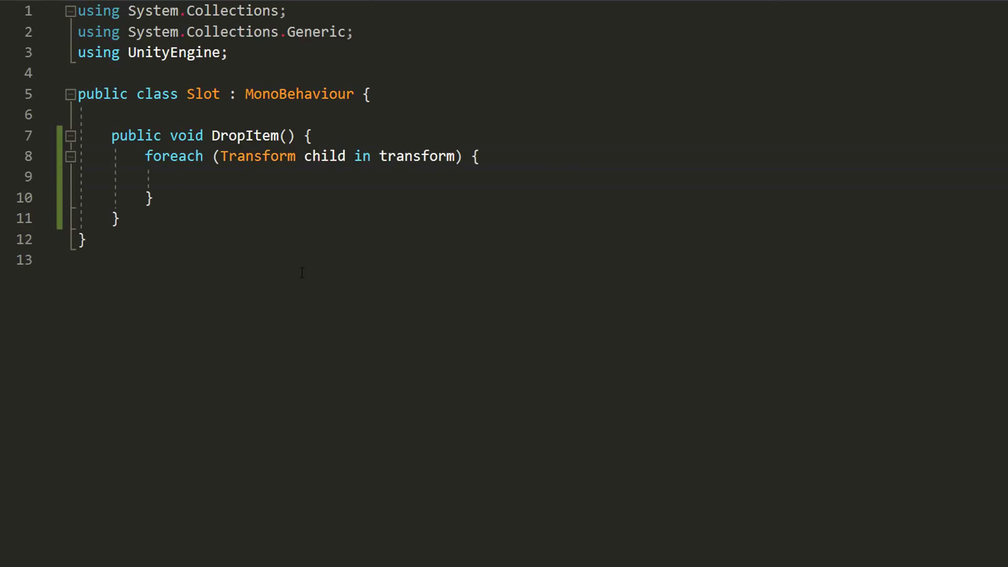
type("GameObject.Dest")
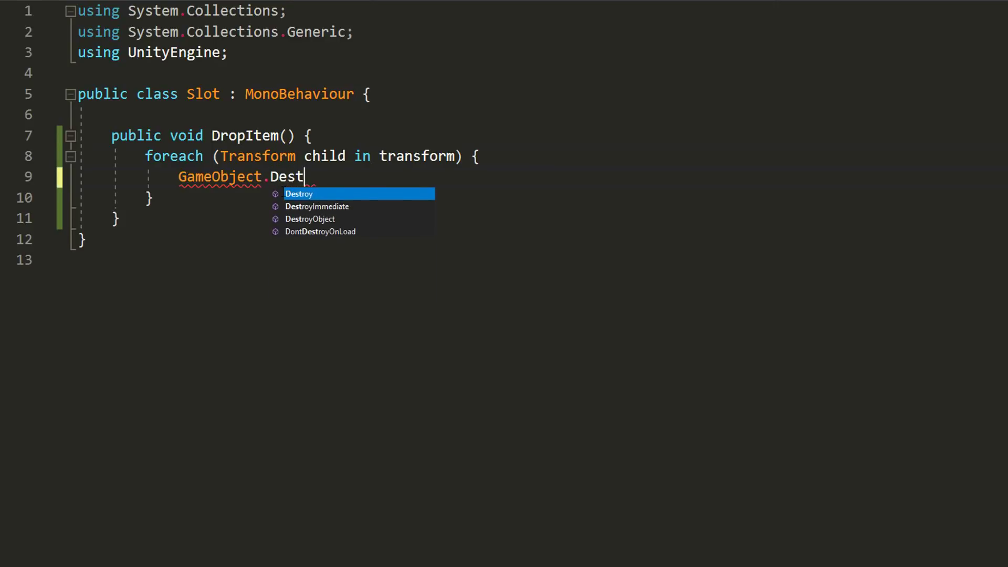
key("Tab")
type("(child.ga")
key("Tab")
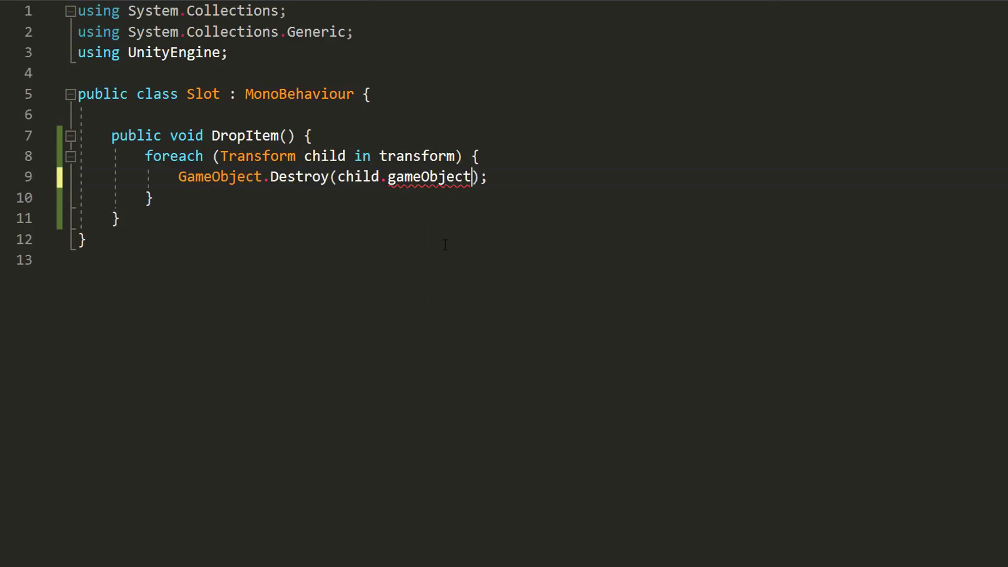
left_click(446, 244)
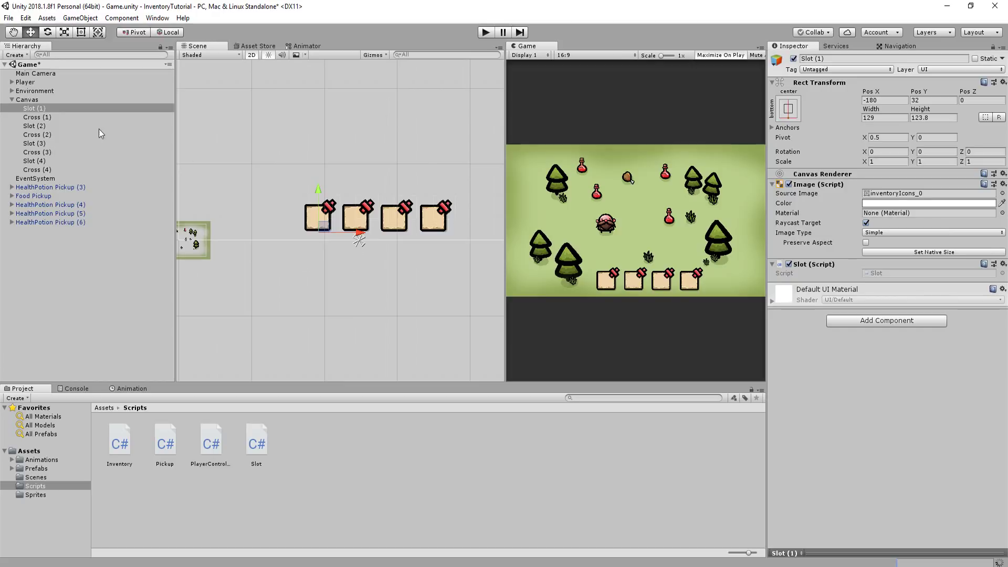
Step: Add a Button component to Cross (1)
left_click(48, 116)
left_click(840, 301)
type("button")
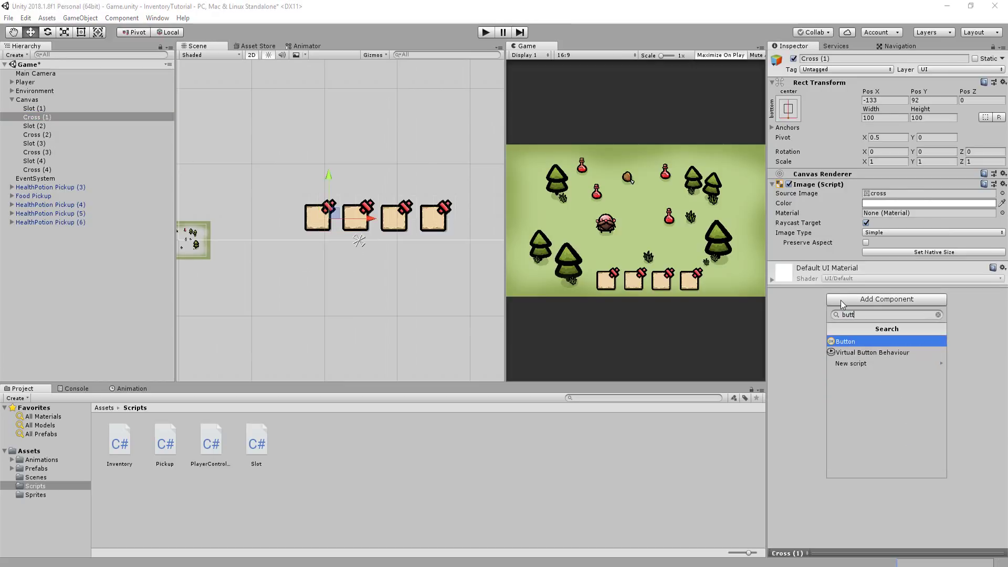
key("Return")
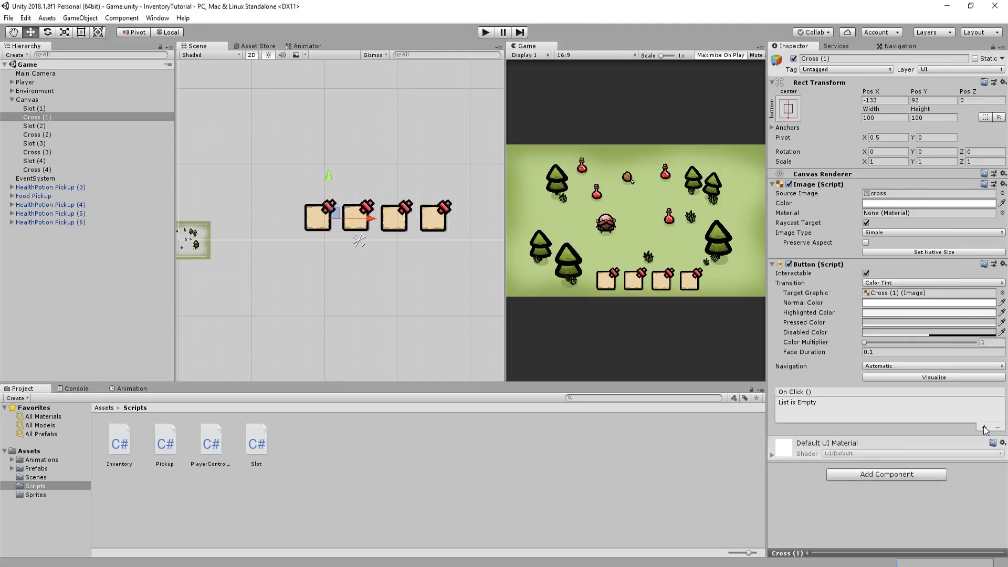
Step: Add an On Click entry that calls DropItem on Slot (1)
left_click(984, 427)
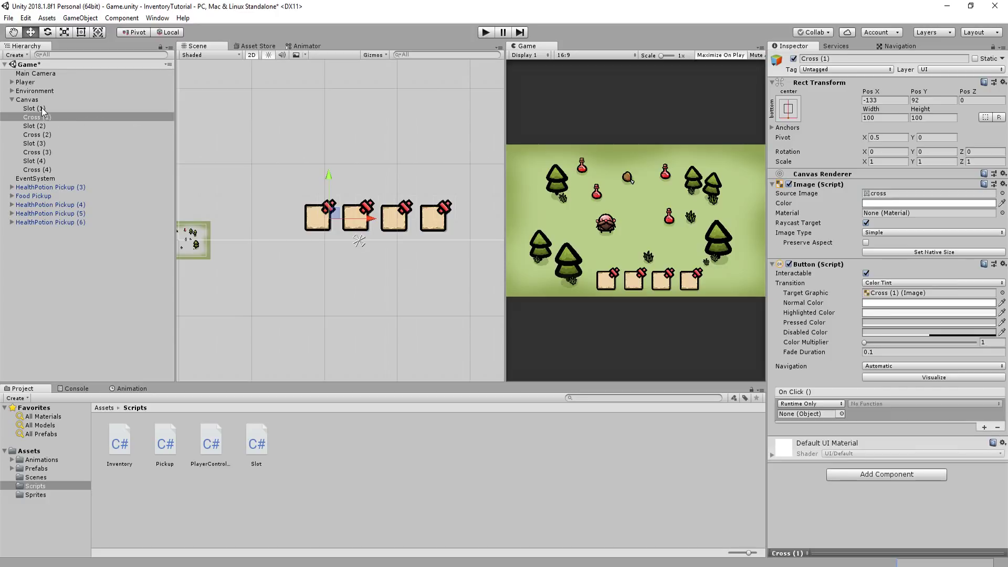
left_click_drag(43, 111, 737, 265)
left_click_drag(815, 403, 809, 414)
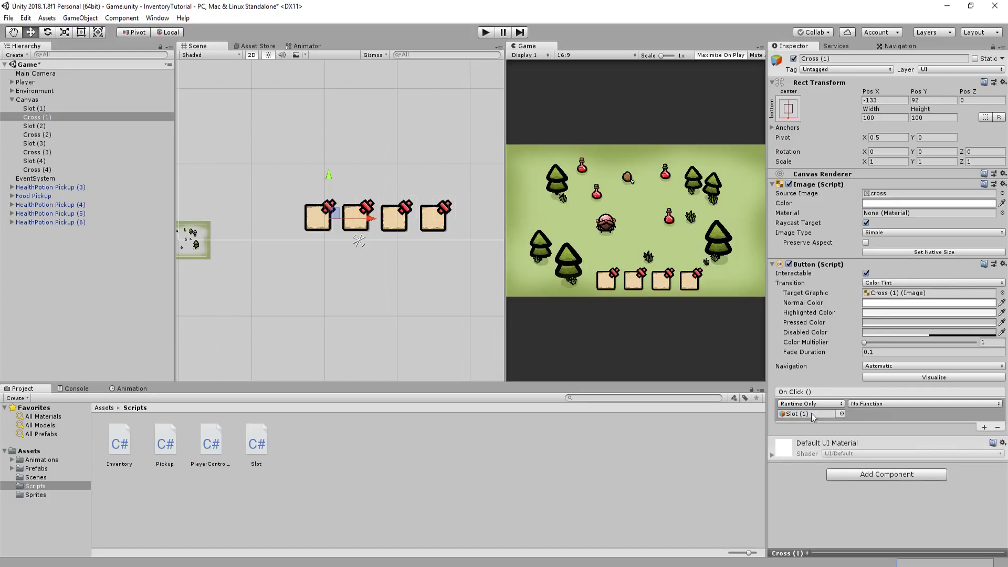
left_click(874, 404)
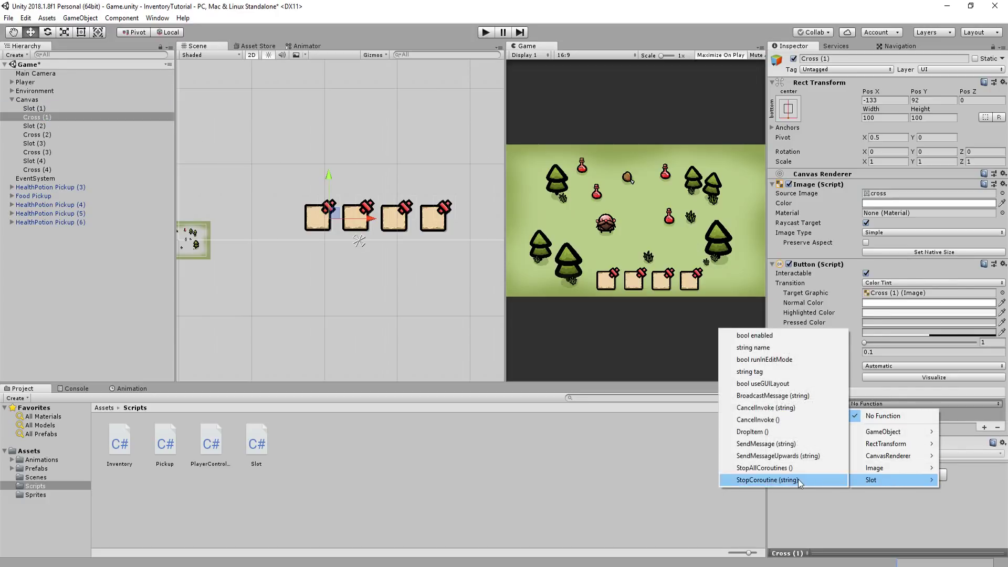
left_click(772, 432)
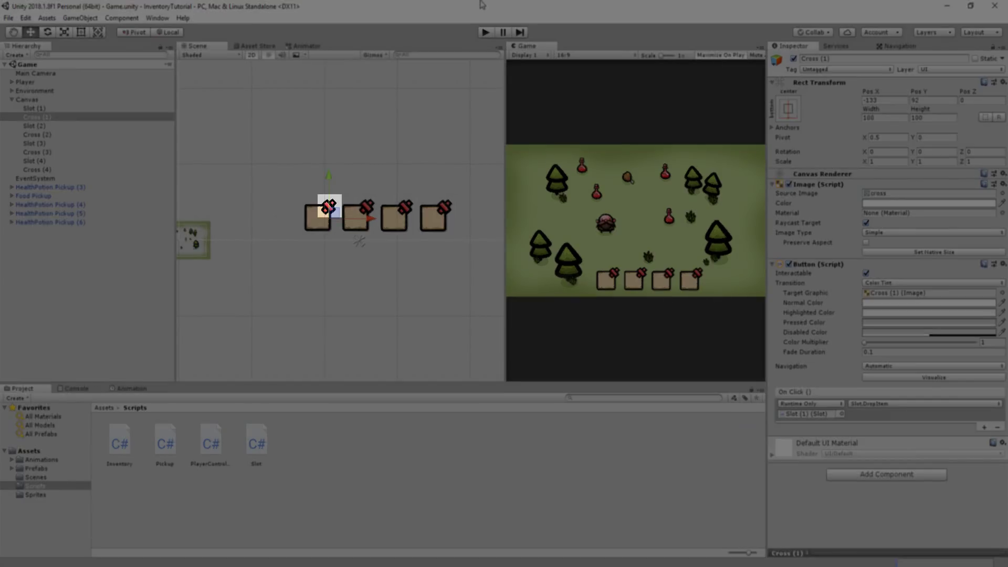
Step: Start the game, inspect Slot (1)'s item, and drop the potion from the first slot
left_click(485, 33)
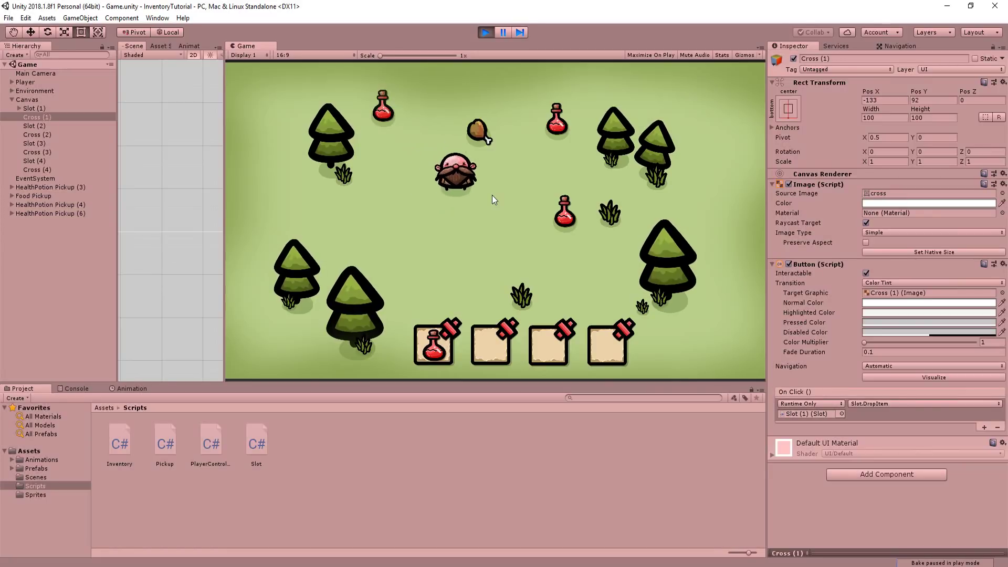
key("Down")
key("Right")
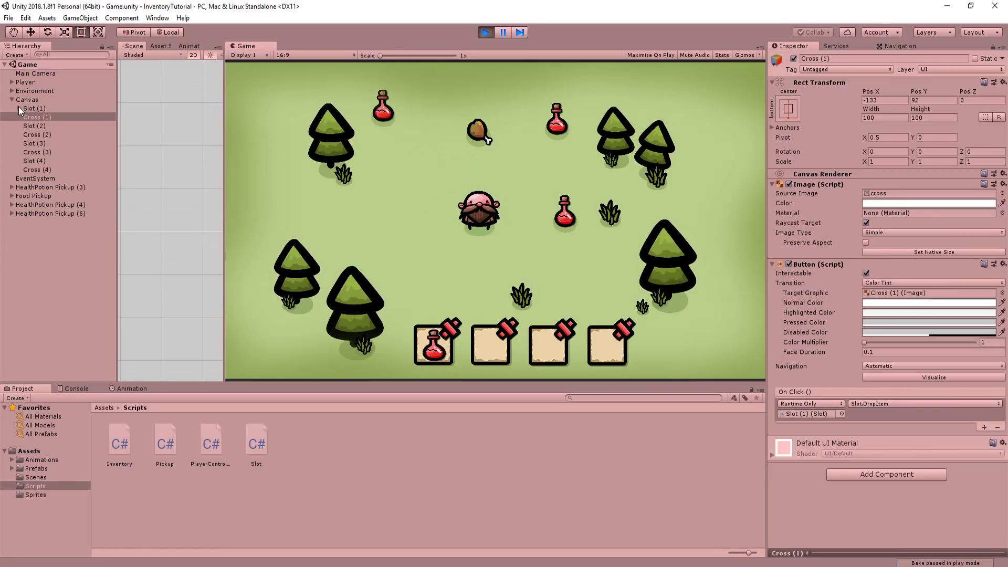
left_click(18, 106)
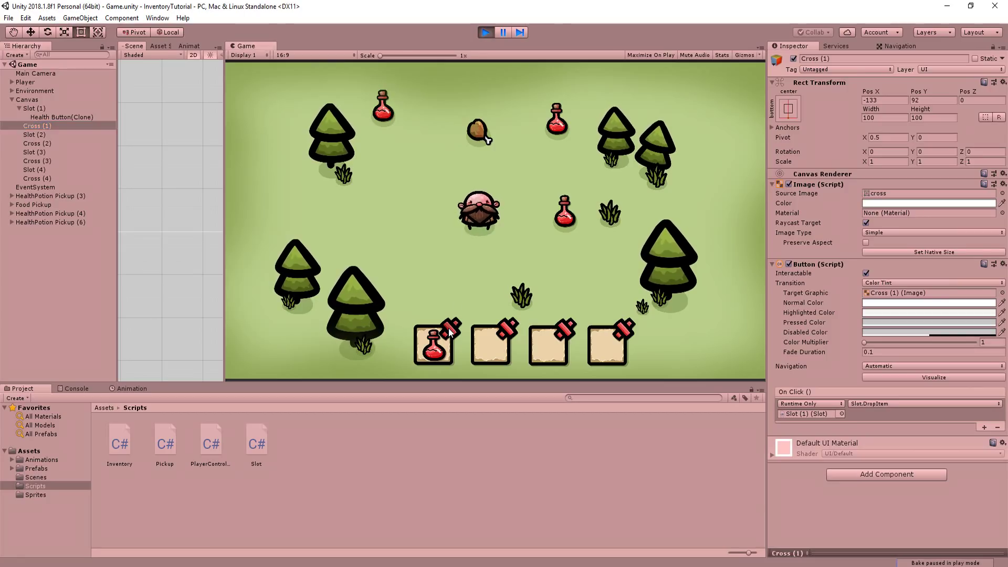
left_click(449, 333)
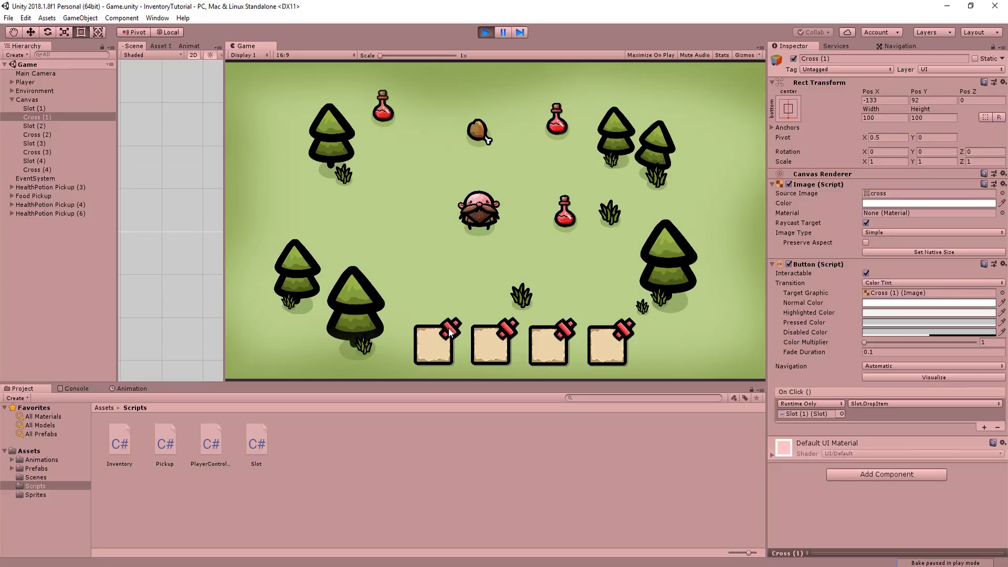
Step: Walk the player to collect two potions and the food, watching slots 2 to 4 fill
key("Right")
key("Up")
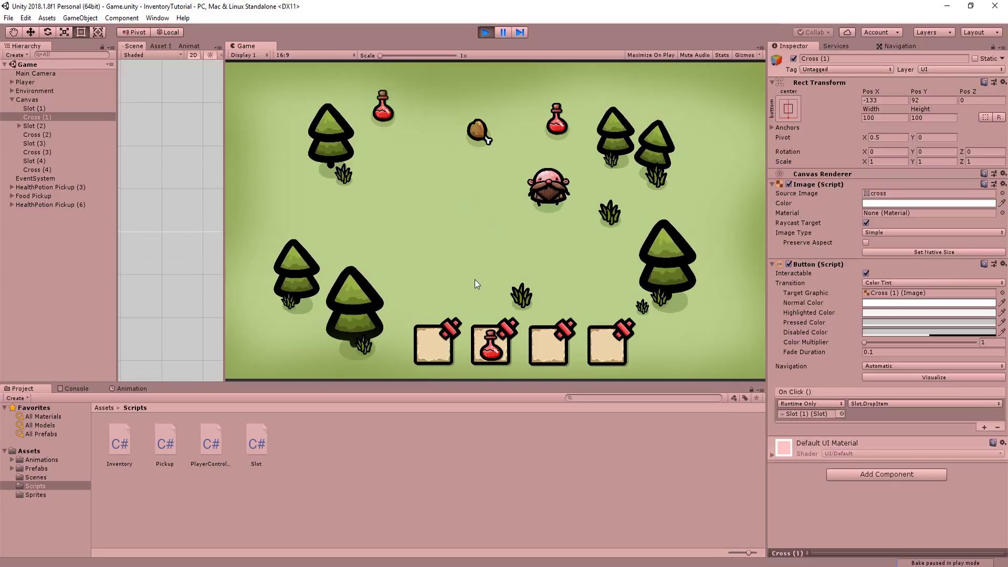
key("Left")
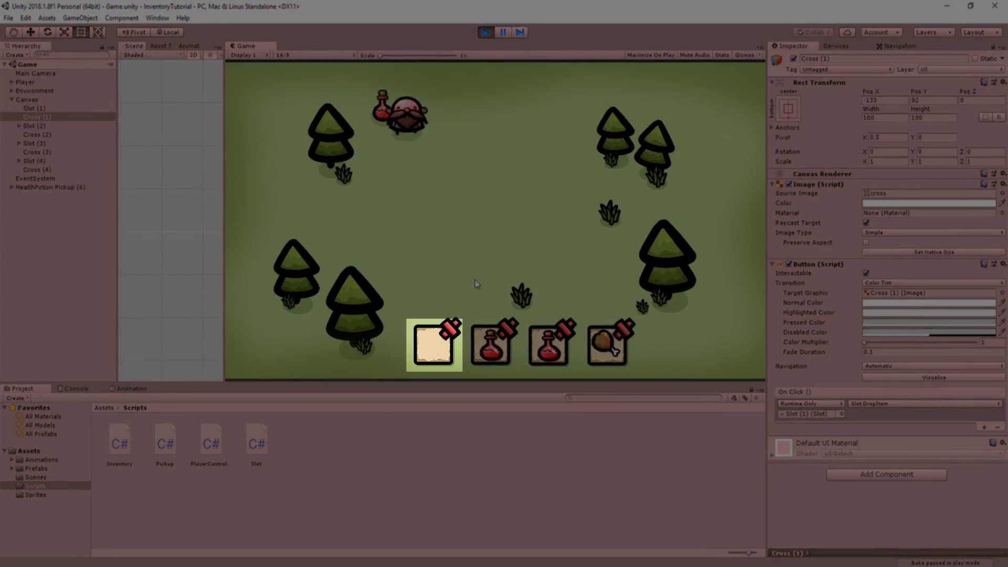
key("Up")
key("Right")
key("Down")
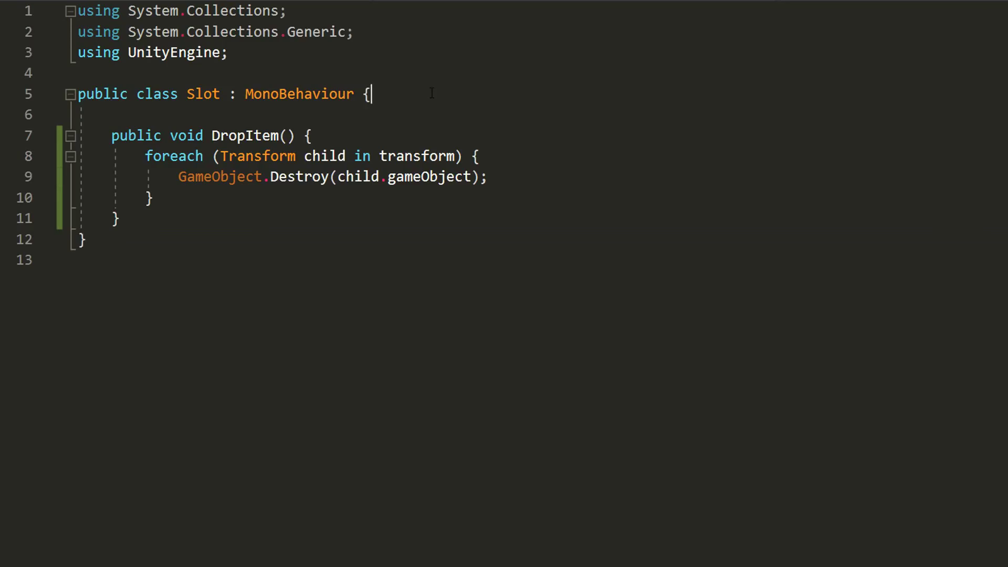
Step: Add an Inventory field and a Start() that gets the Player-tagged object's Inventory
key("Return")
key("Return")
type("private")
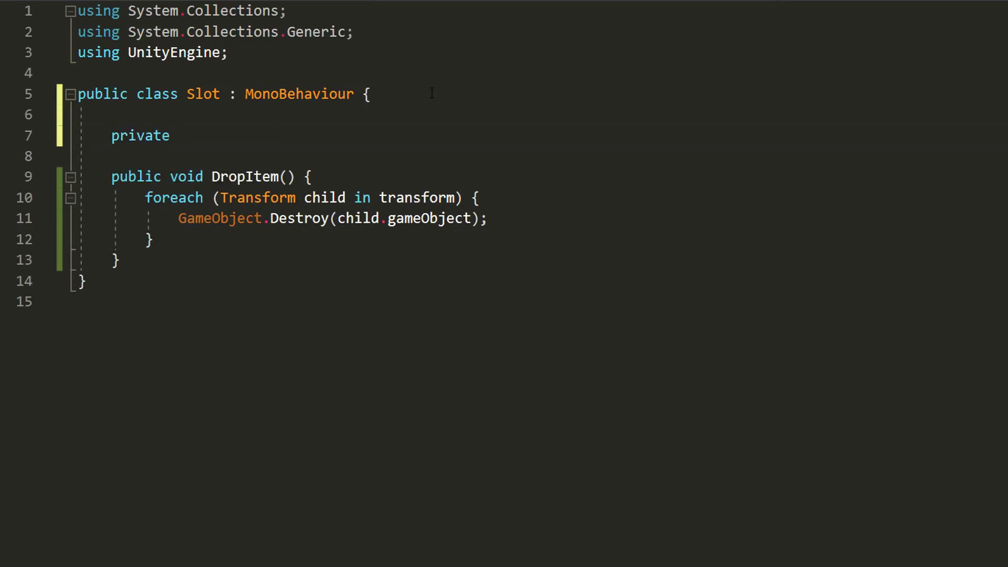
type(" Inventory inventory")
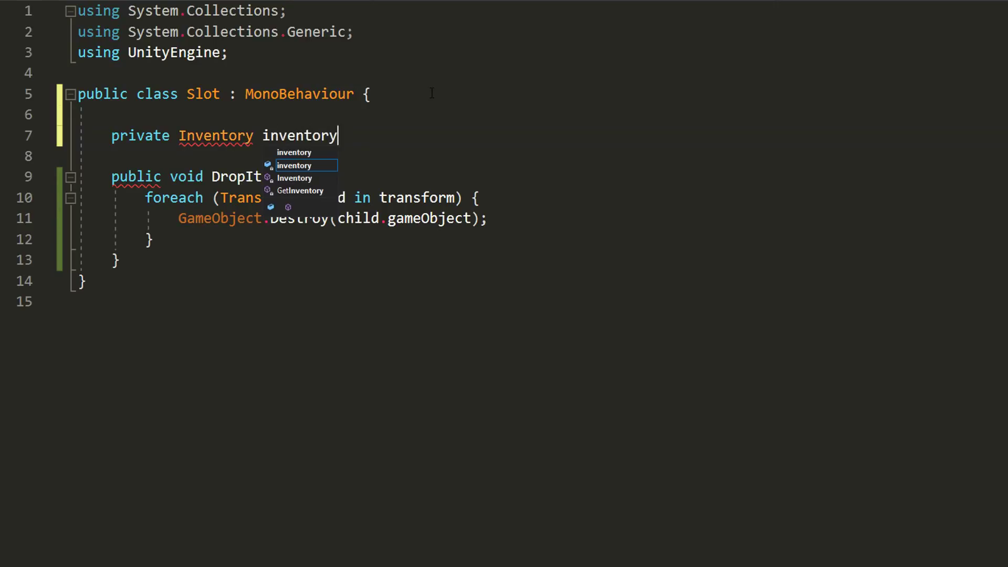
type(";")
key("Return")
key("Return")
type("private void Start()")
key("Return")
type("{")
key("Return")
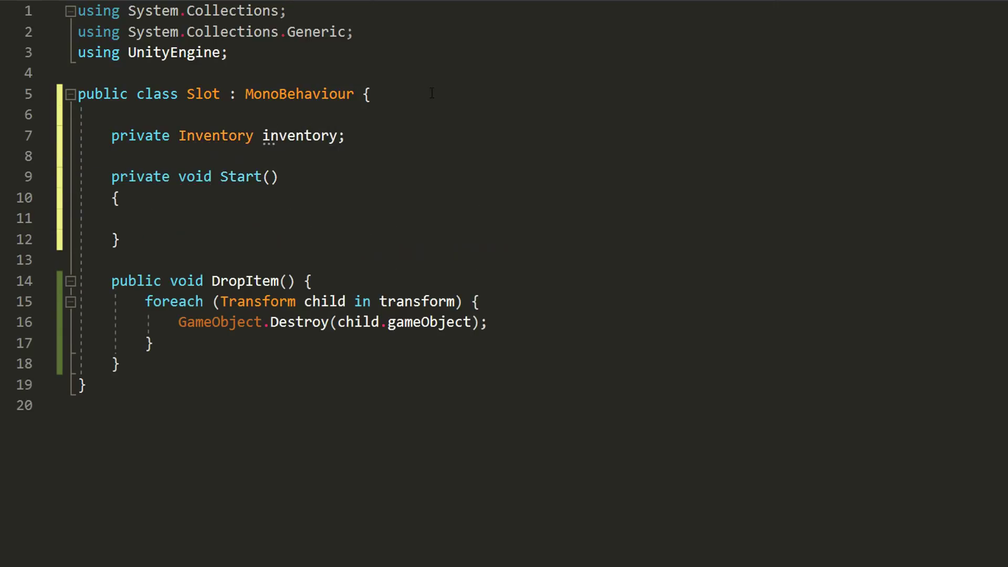
type("inventory  =GameObject.Find")
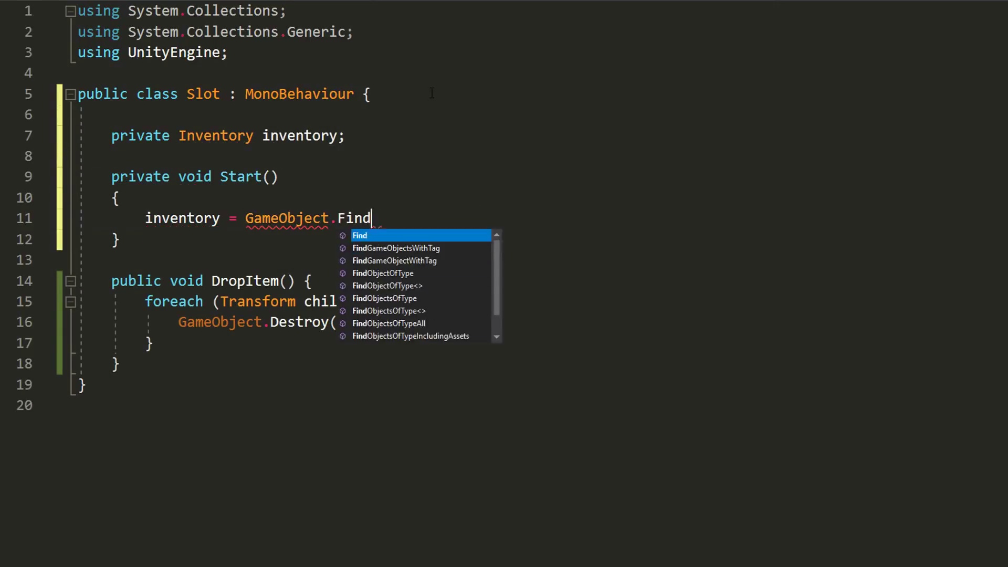
type("GameObjectWithTag(\"Player\").GetComponent<>();")
key("Left")
key("Left")
key("Left")
type("Inventory")
key("ctrl+s")
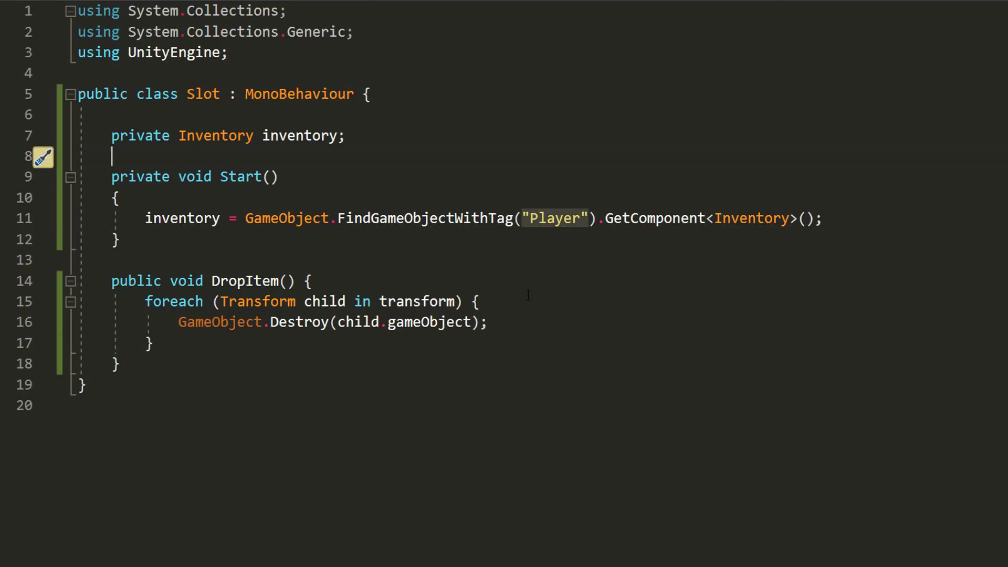
Step: Add an Update() with an if block checking transform.childCount <= 0
left_click(323, 260)
key("Return")
key("Return")
type("void Up")
key("Tab")
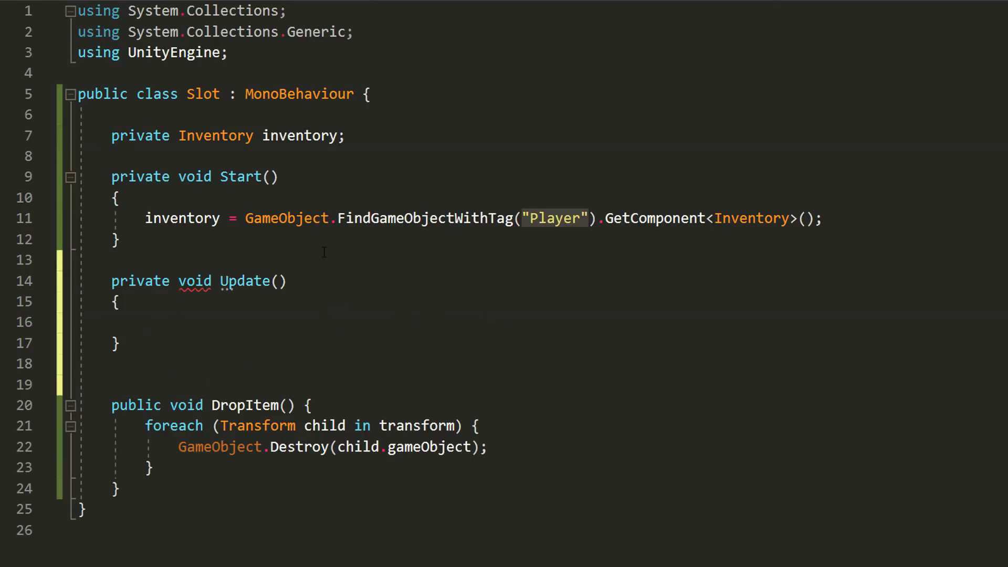
type("if () {")
key("Return")
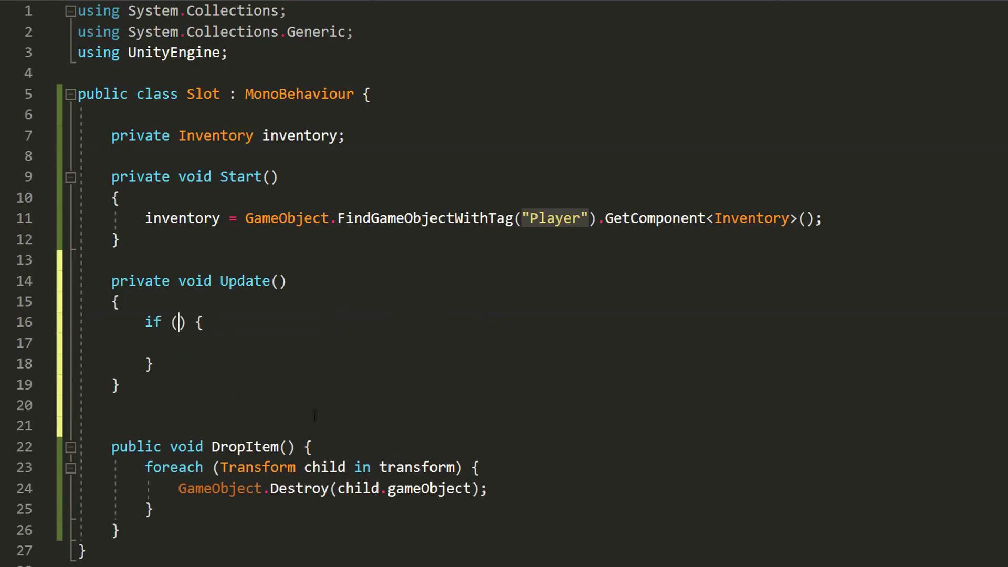
type("ch")
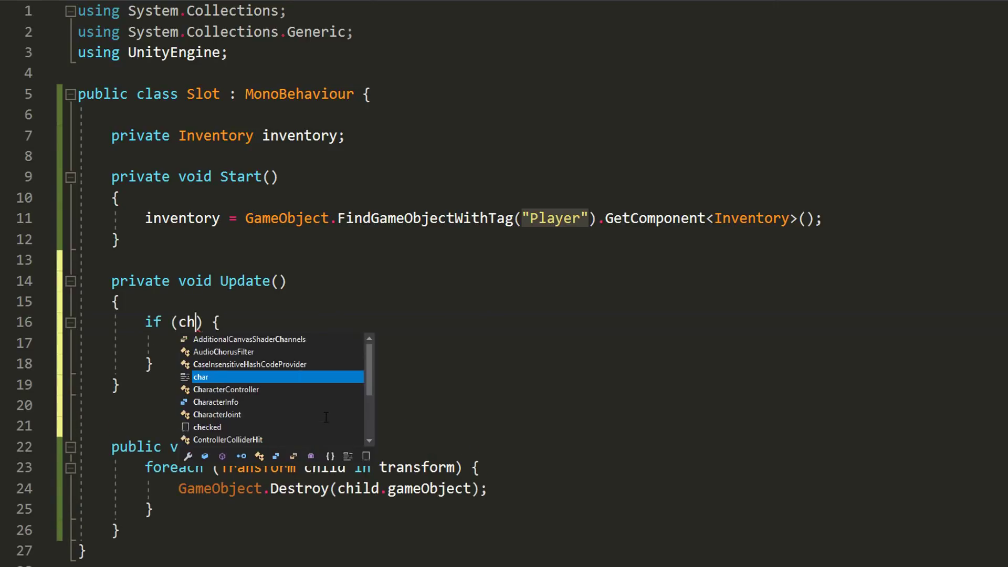
key("BackSpace")
key("BackSpace")
type("tra")
key("Tab")
type(".childCount  ")
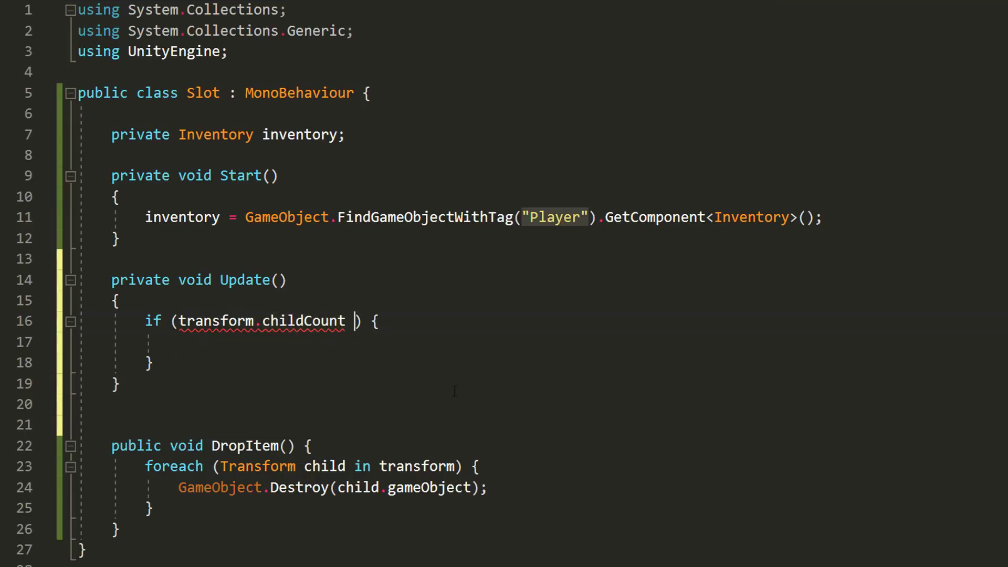
type("<= 0")
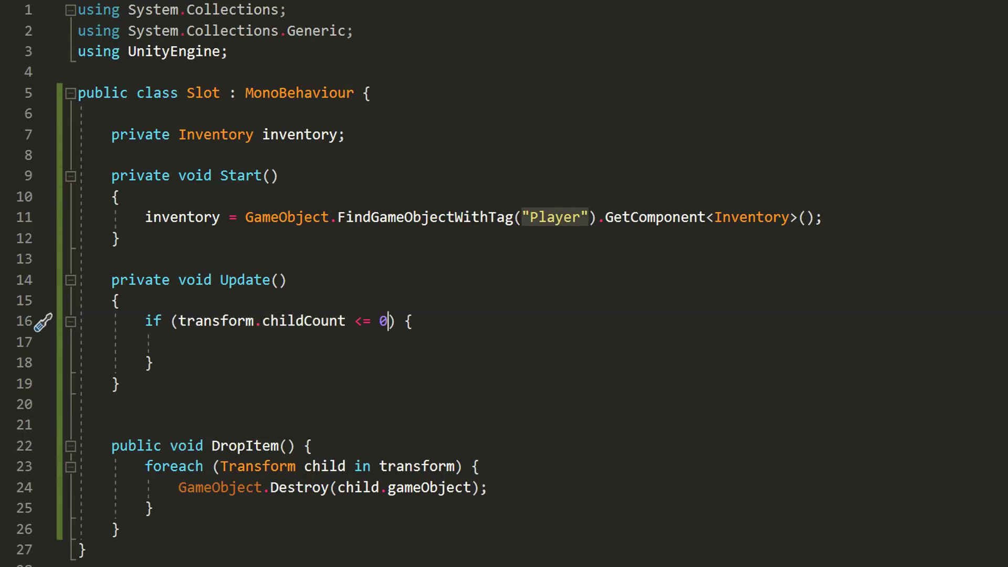
Step: Add a public int i field, set isFull[i] false inside the if, and save
left_click(378, 129)
key("Return")
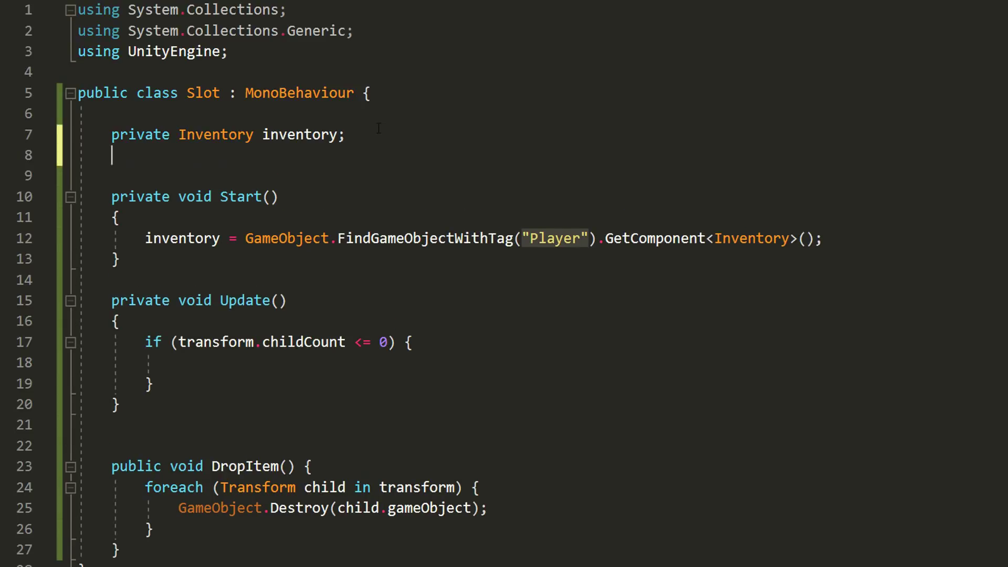
type("public int i;")
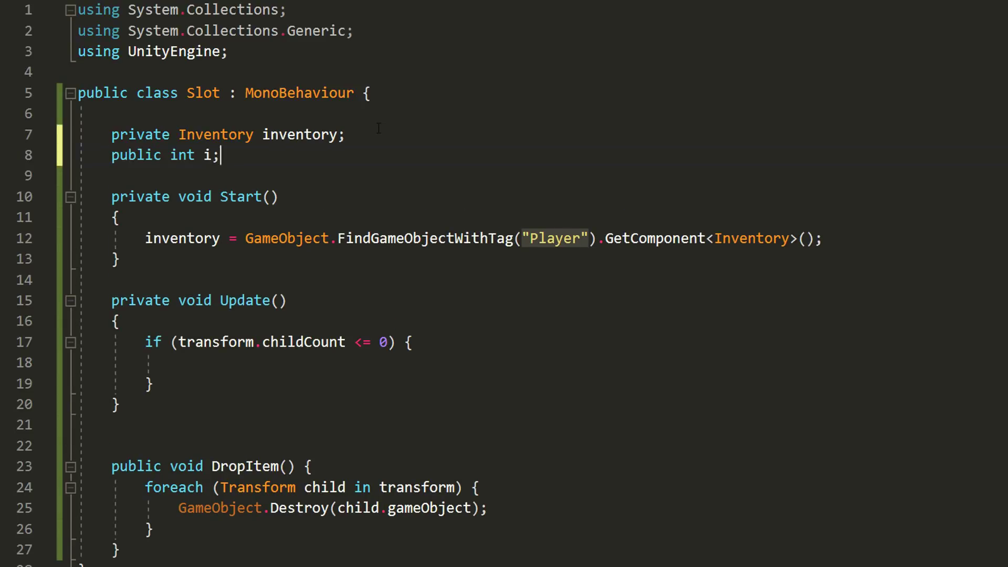
key("ctrl+s")
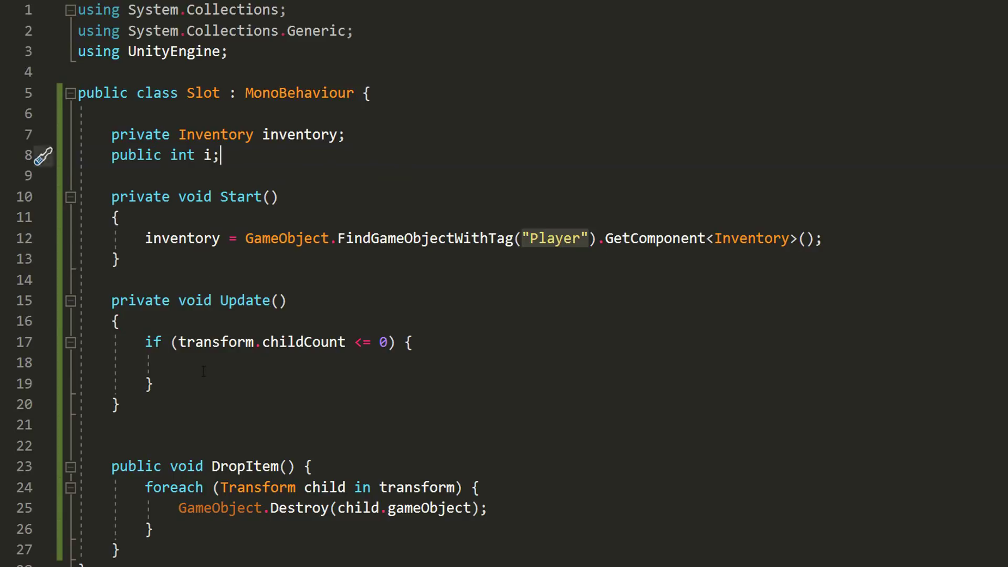
left_click(209, 363)
type("inventory.is")
key("Down")
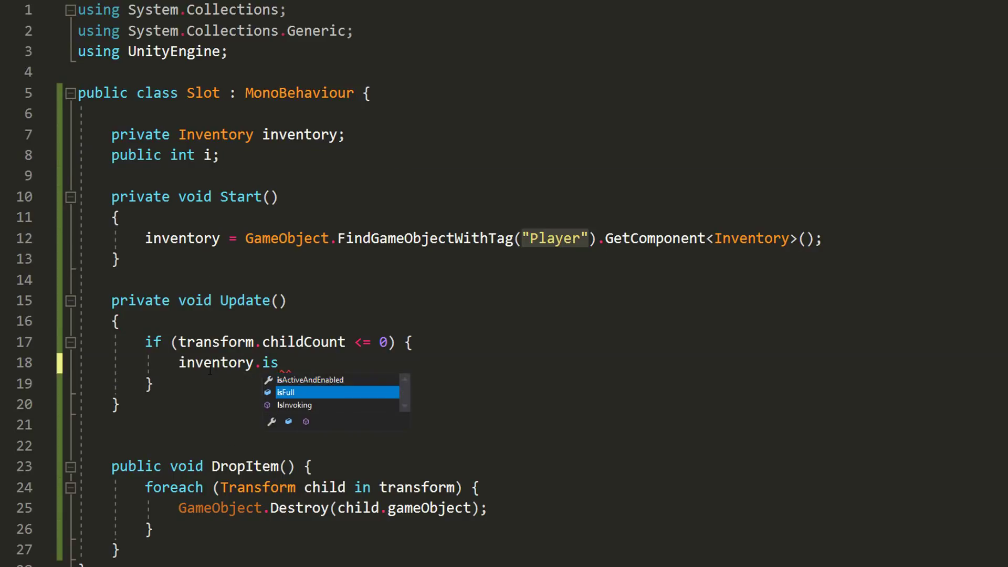
type("Full[i] ")
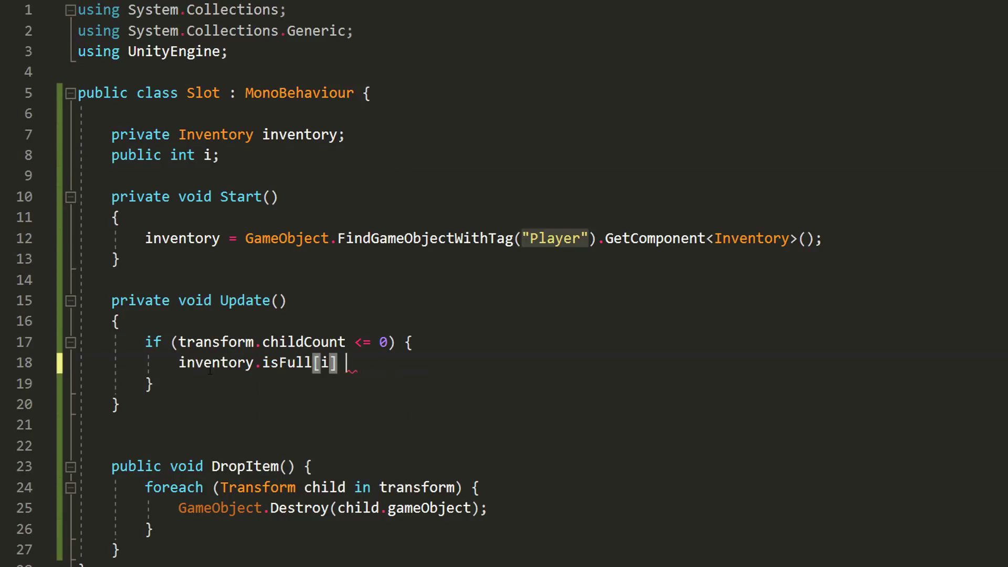
type("= false;")
key("ctrl+s")
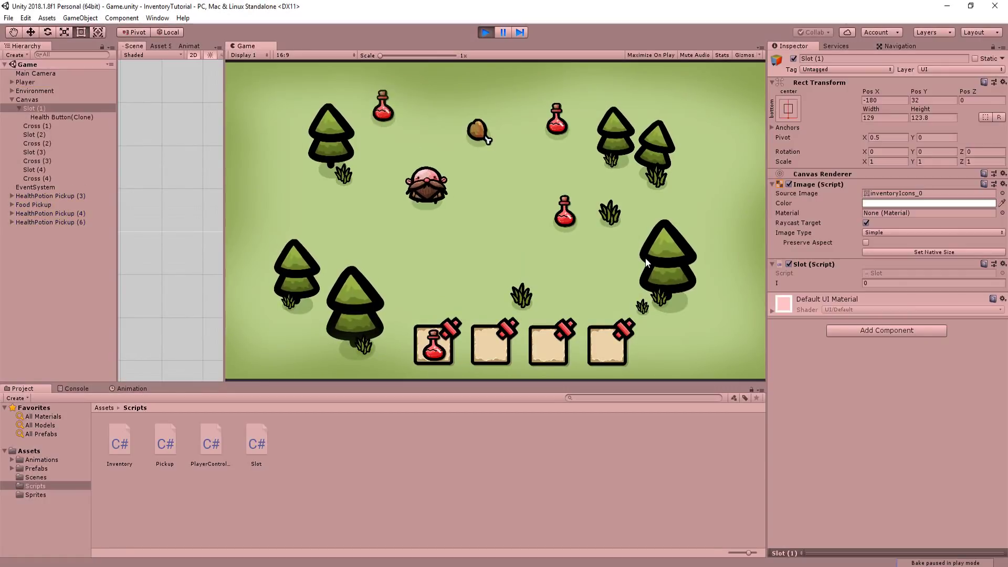
Step: Drop the first slot's potion, collect the meat and potions, then stop the game
left_click(454, 324)
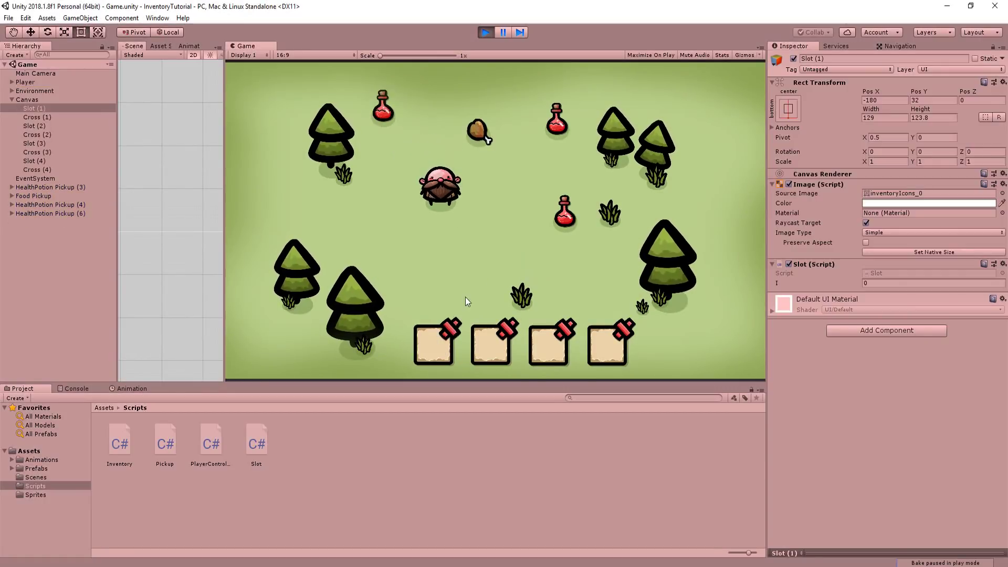
key("Up")
key("Right")
key("Right")
key("Down")
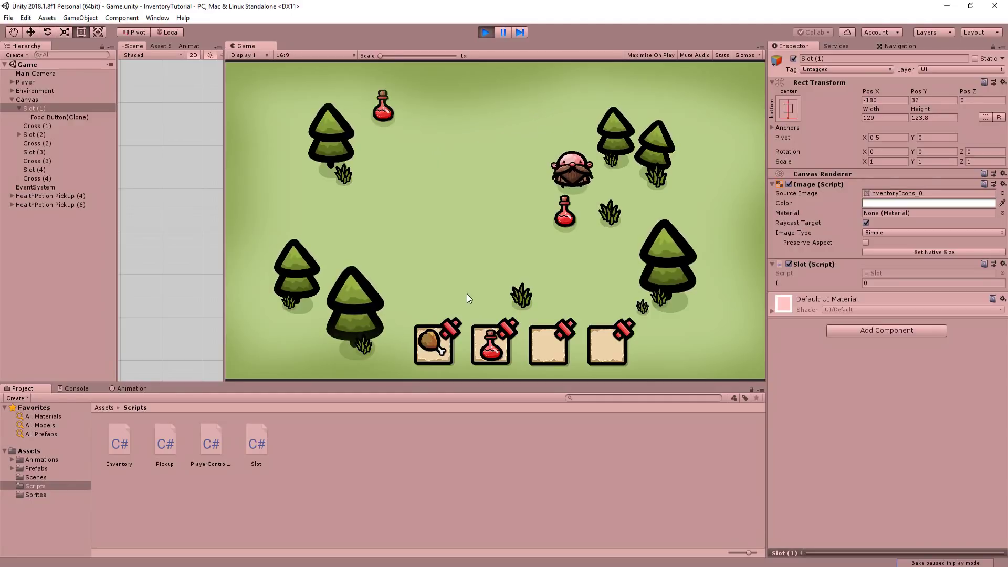
key("Left")
key("ctrl+p")
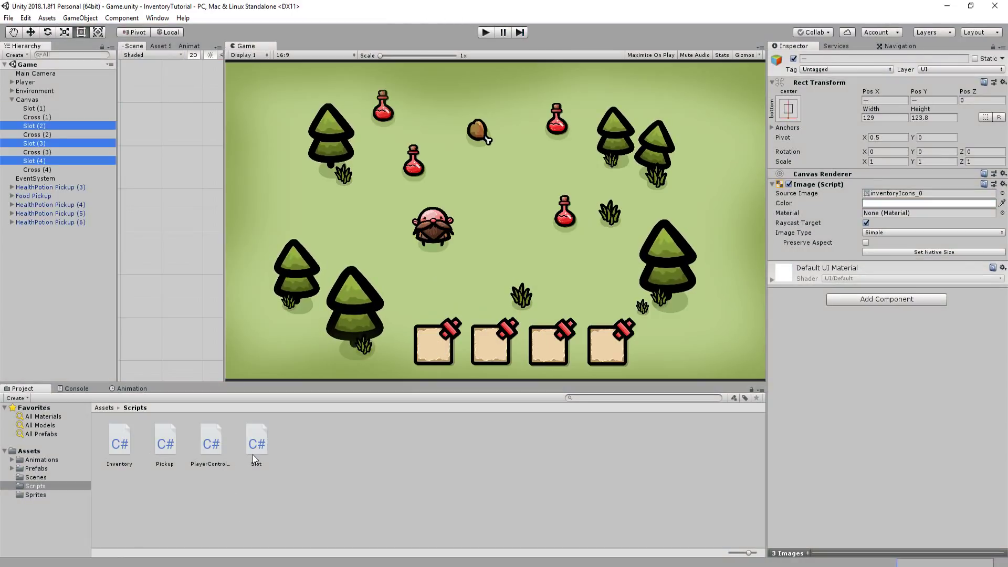
Step: Add the Slot script to Slots (2)–(4) and edit each index, Slot (2) getting 1
left_click_drag(256, 457, 832, 342)
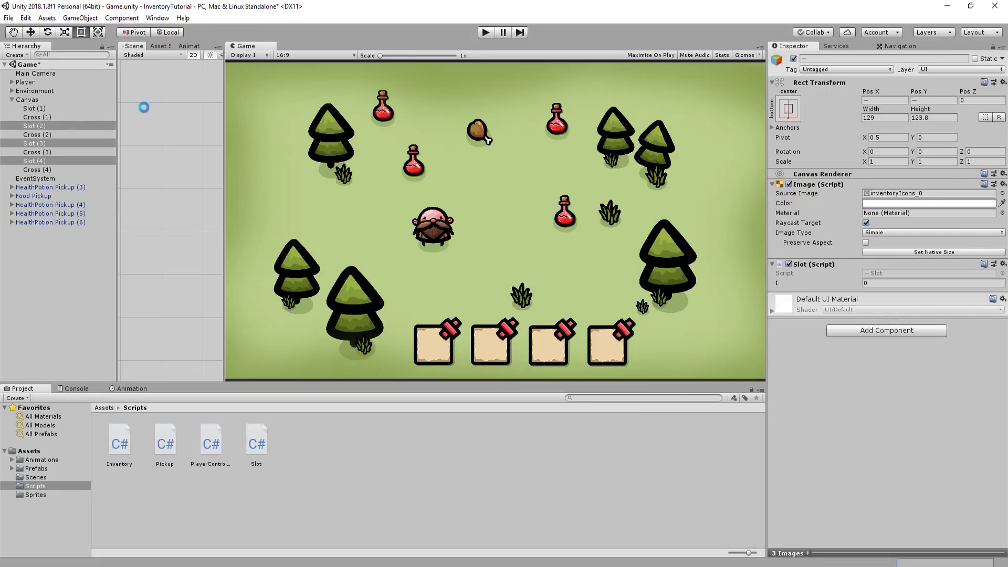
left_click(70, 126)
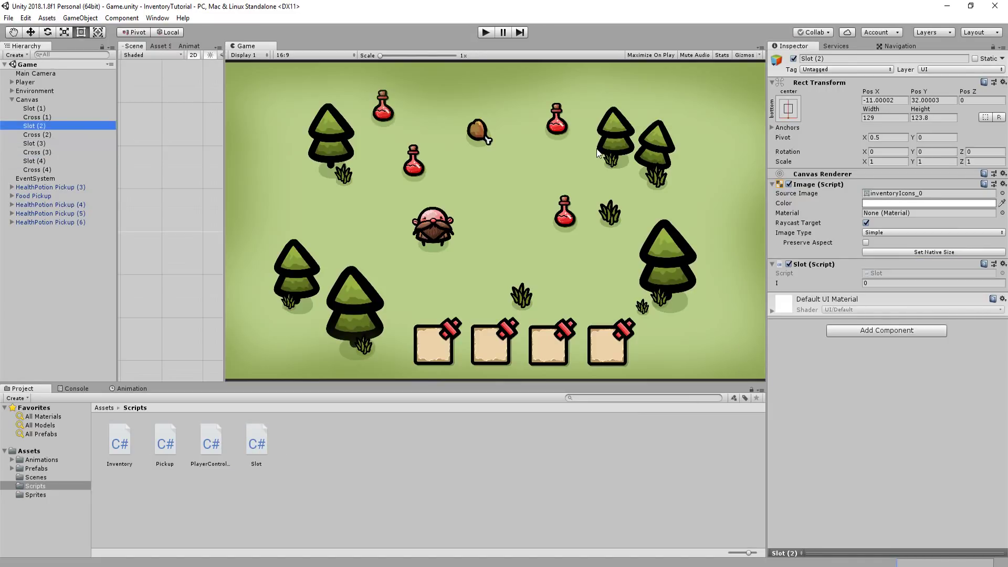
left_click(874, 283)
type("1")
left_click(64, 144)
left_click(897, 282)
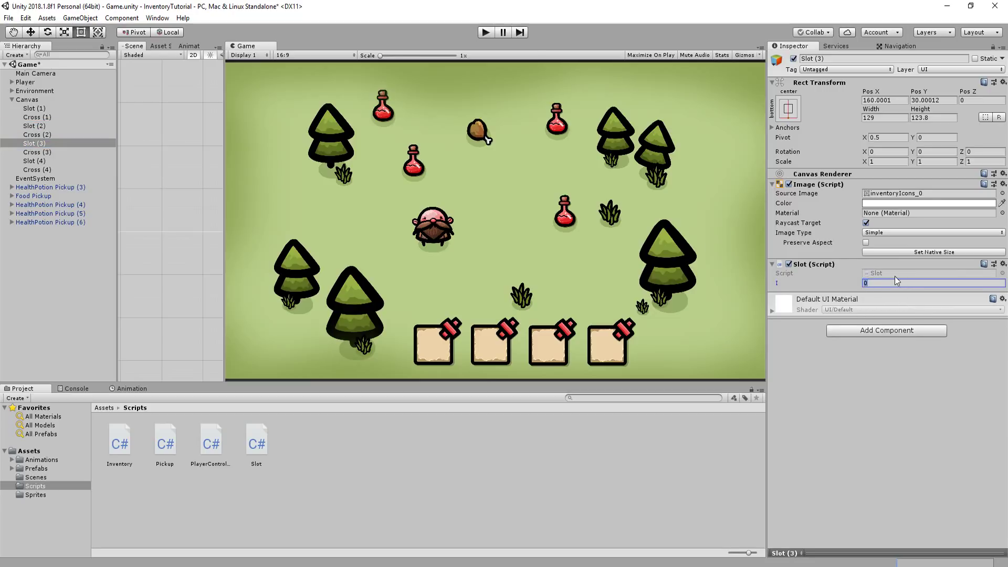
key("ctrl+s")
left_click(33, 161)
left_click(879, 283)
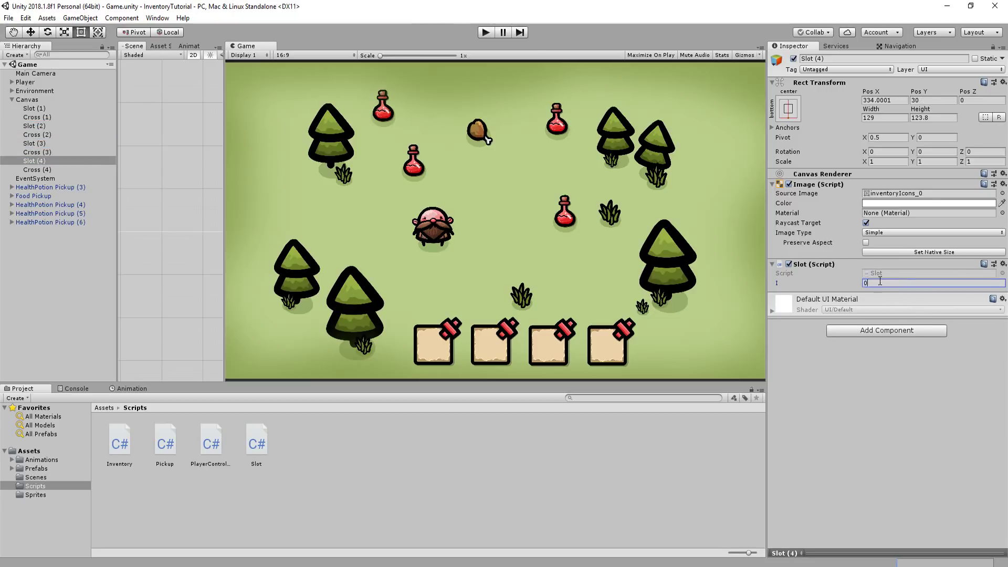
type("3")
Step: Give Cross (2), (3) and (4) a Button component with an On Click entry
left_click(37, 135)
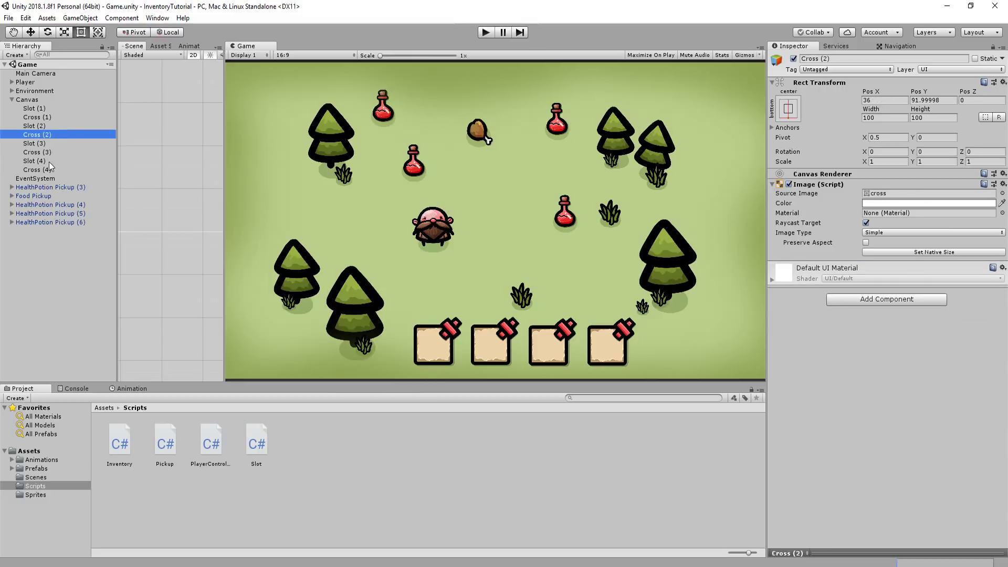
left_click(37, 152, "ctrl")
left_click(37, 170, "ctrl")
left_click(854, 303)
key("Return")
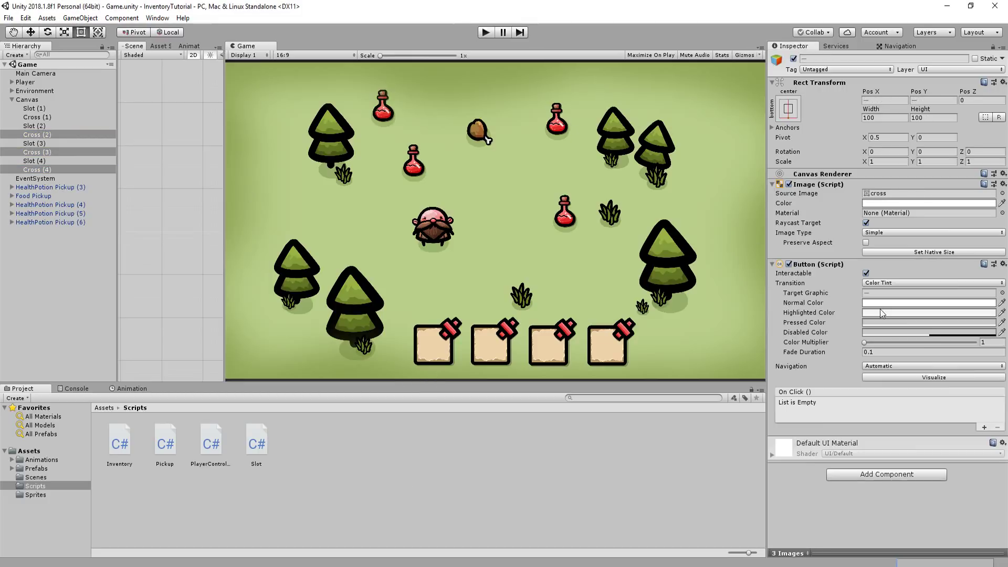
left_click(984, 427)
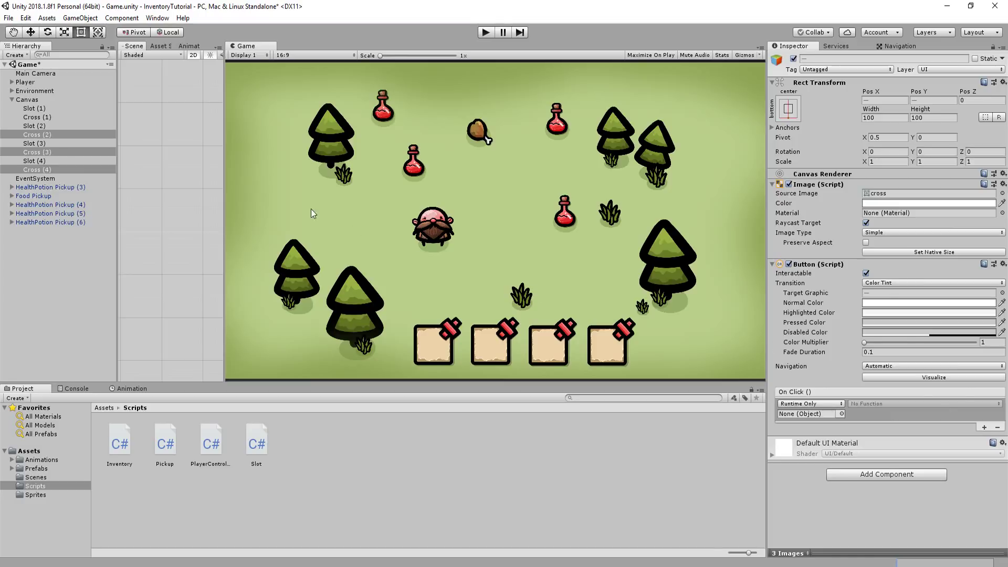
Step: Make Cross (2)'s click call DropItem on Slot (2)
left_click(49, 138)
left_click_drag(46, 126, 807, 413)
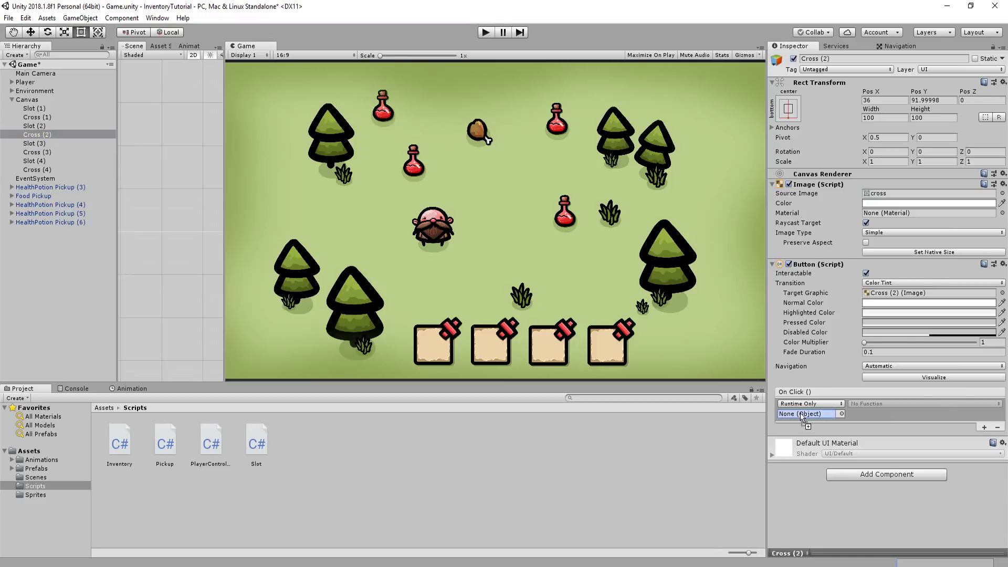
left_click(858, 405)
left_click(780, 434)
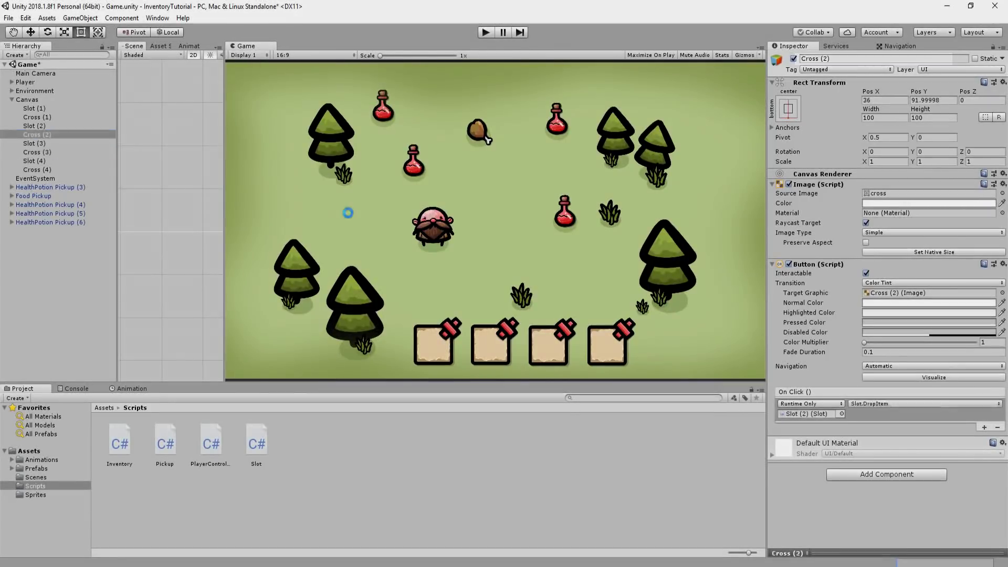
Step: Make Cross (3)'s click call DropItem
left_click(37, 151)
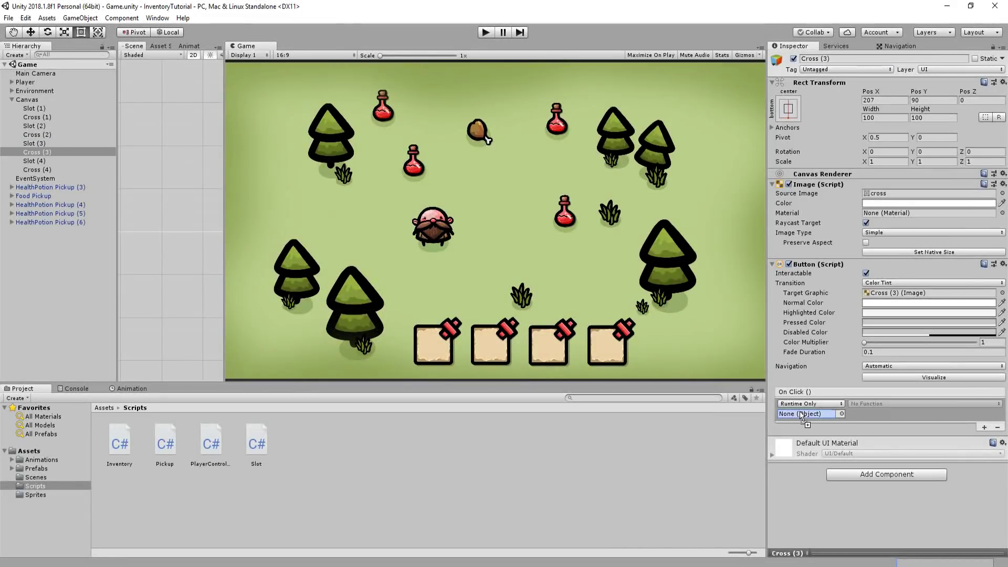
left_click(883, 404)
mouse_move(894, 480)
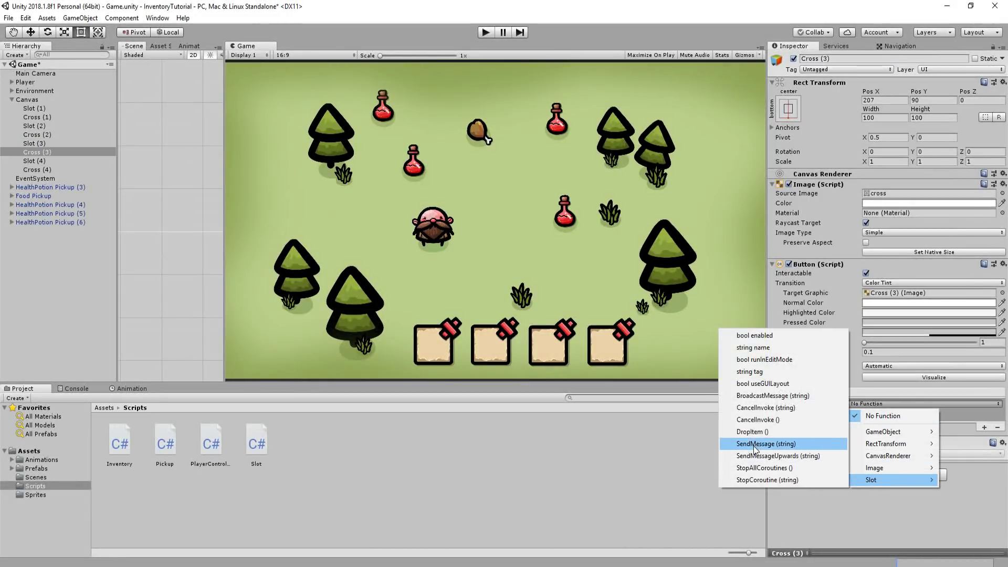
left_click(757, 432)
Step: Run the game and walk the player around toward a potion
key("ctrl+p")
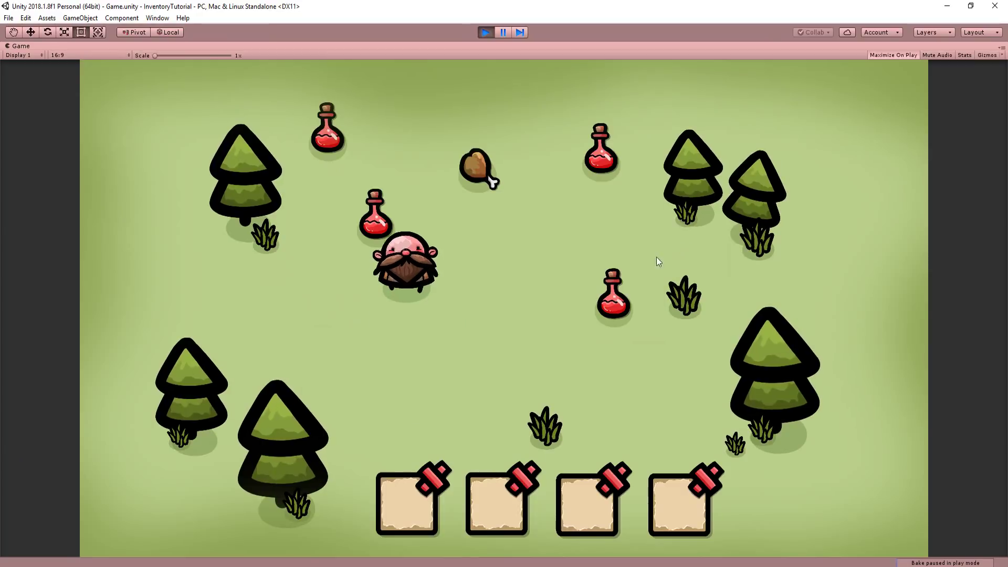
key("Right")
key("Down")
left_click(522, 477)
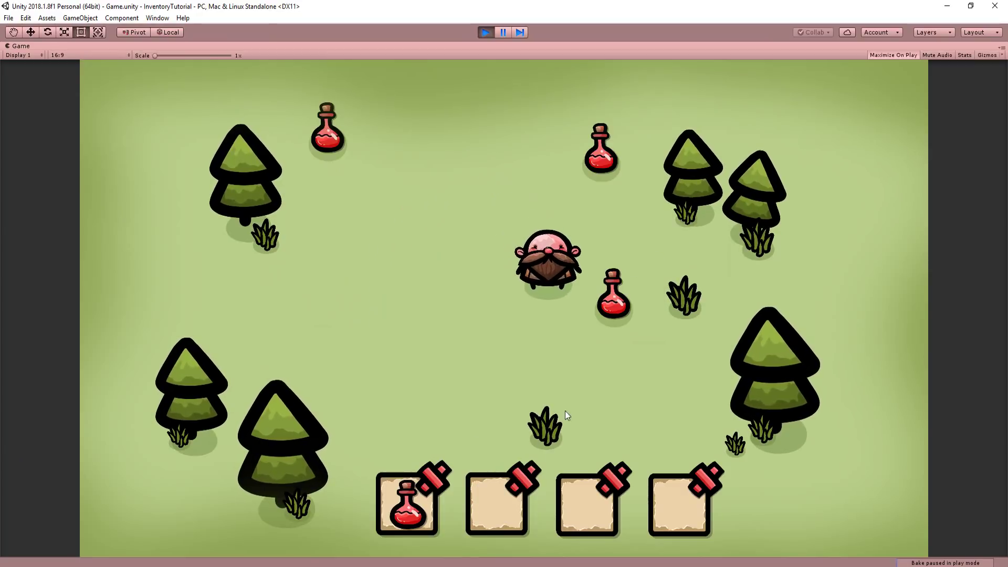
key("Left")
key("Up")
key("Right")
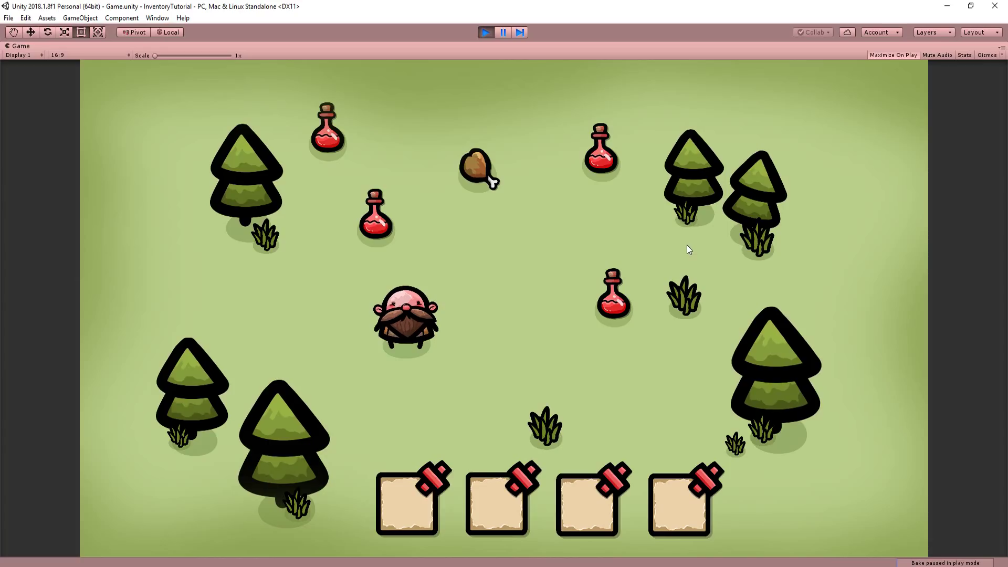
Step: Drop the second slot's item and walk to pick up a potion
left_click(519, 482)
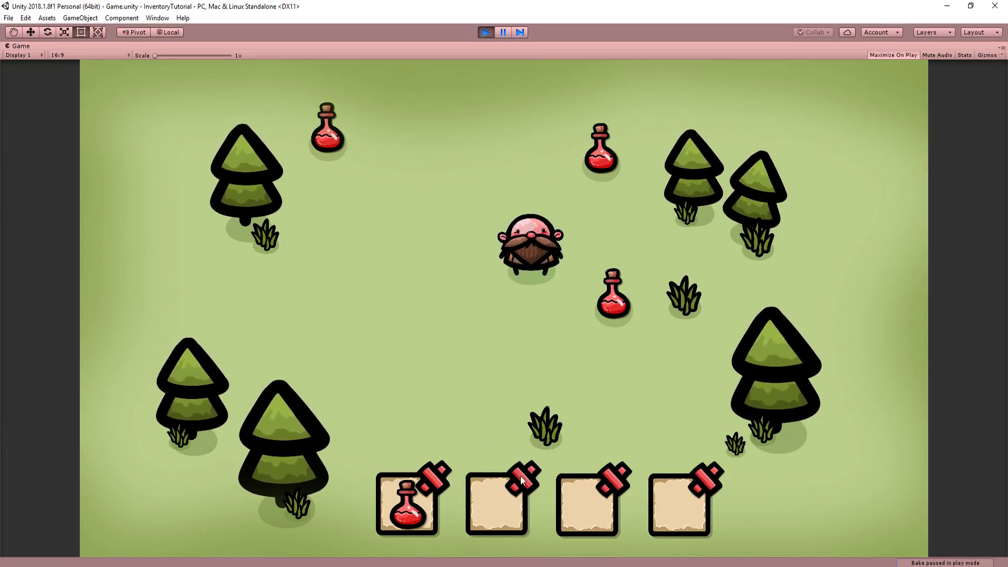
key("Down")
key("Down")
key("Left")
key("Up")
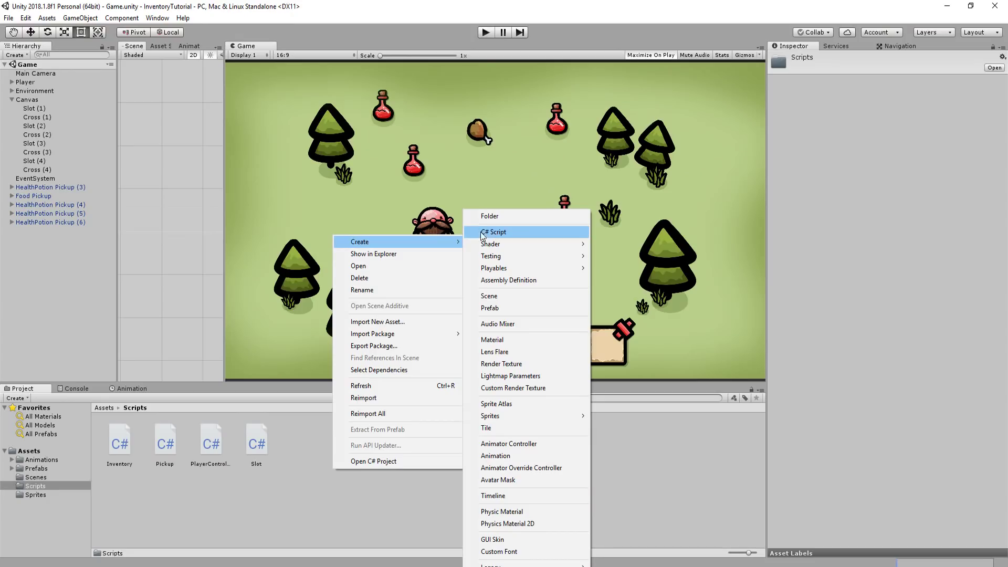
Step: Create a Spawn script and add it to the Food Button and Health Button prefabs
left_click(531, 232)
type("Spaw")
type("er")
key("Return")
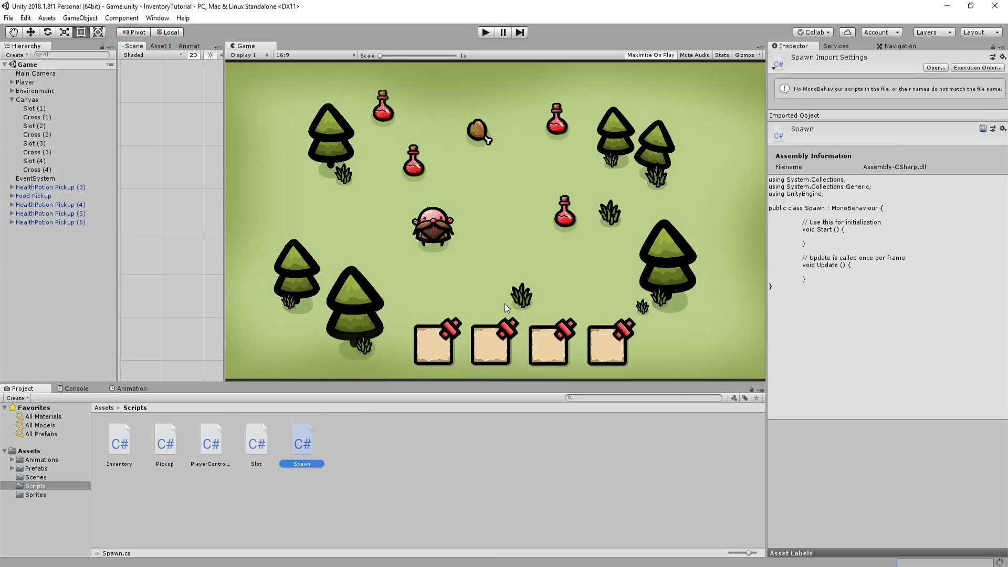
left_click(35, 468)
left_click(165, 441)
left_click(257, 441, "ctrl")
left_click(855, 447)
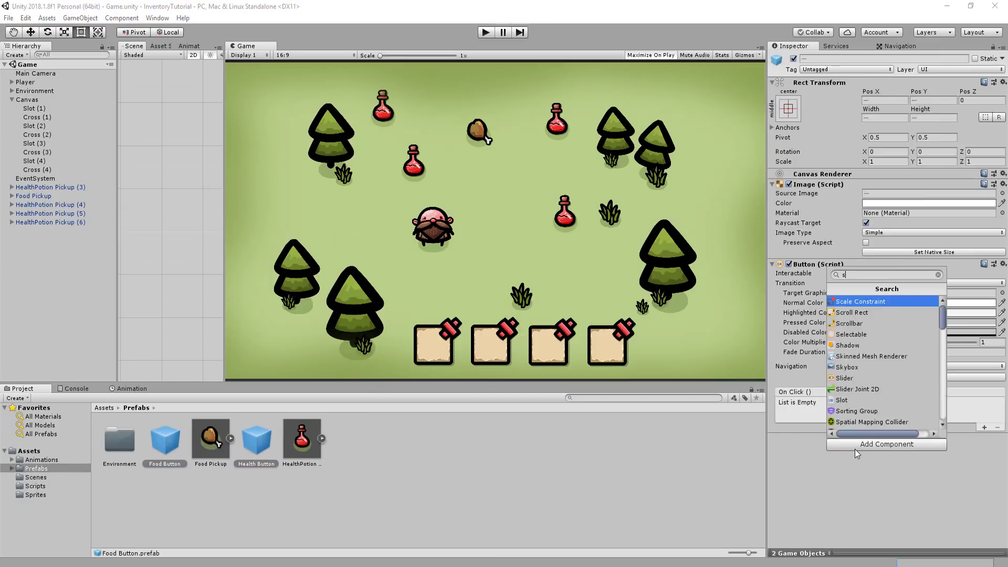
type("spawn")
key("Return")
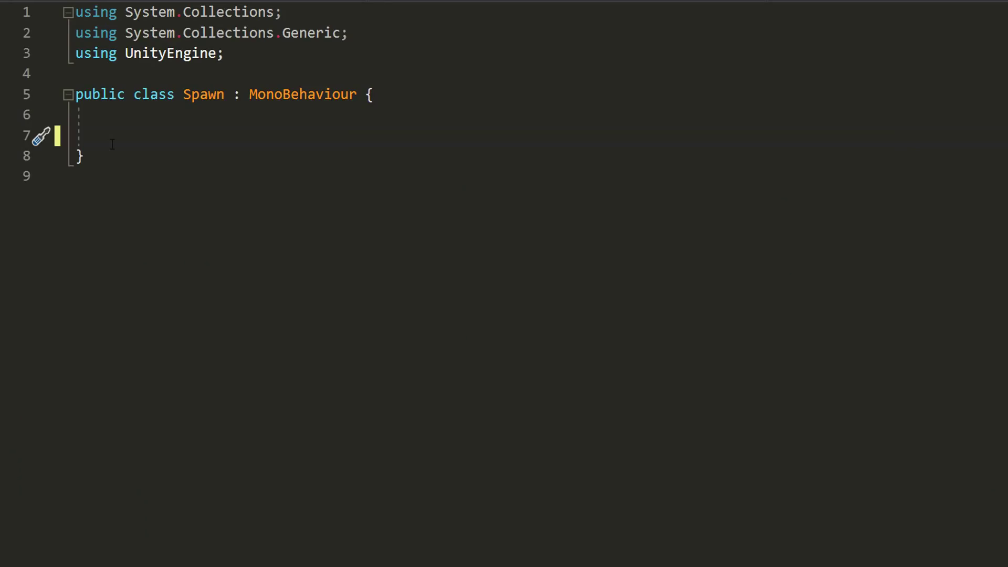
type("public GameObject ")
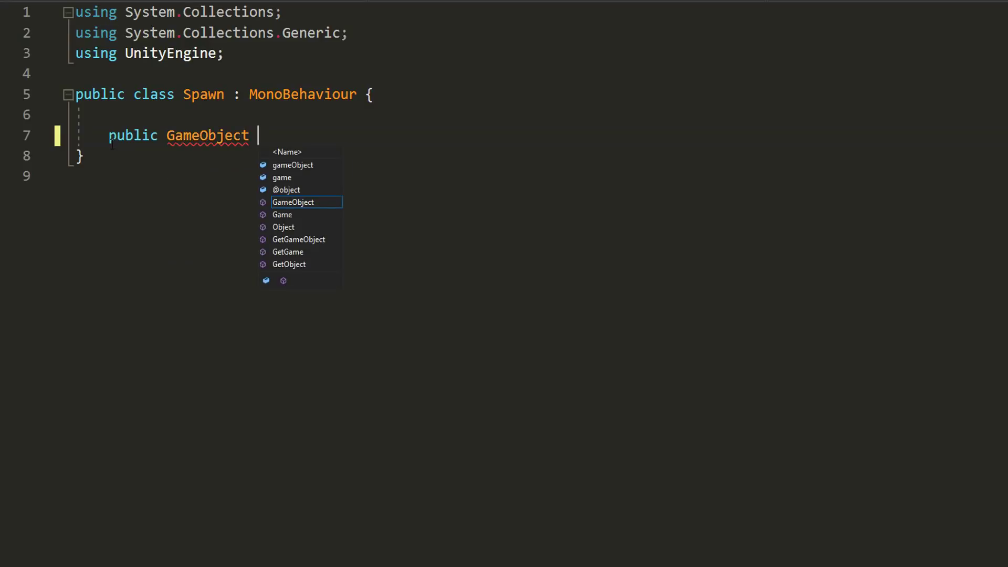
type("item;")
Step: Add a player field and SpawnDroppedItem, instantiating the item 3 units above the player
key("Return")
key("Return")
type("public ")
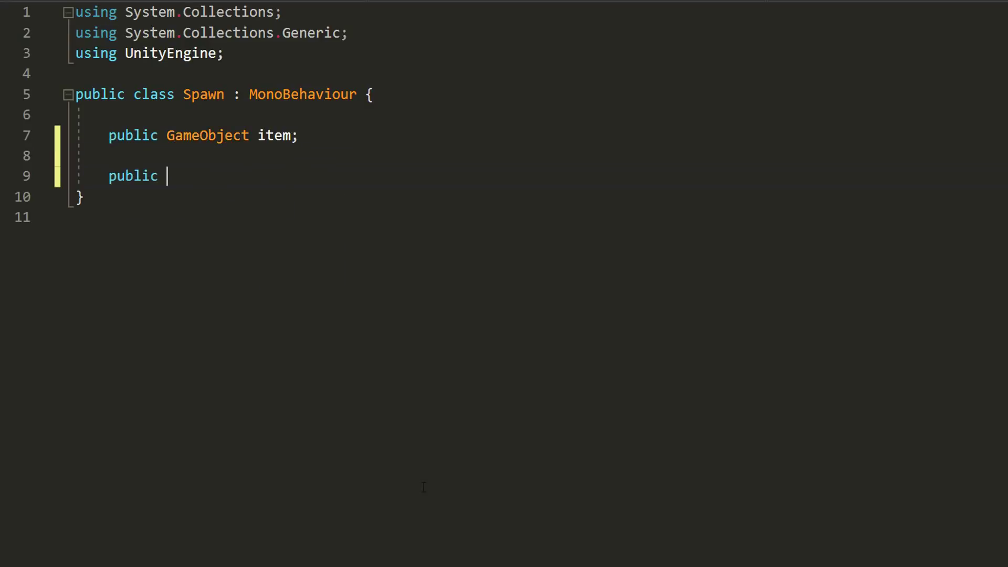
type("void SpawnDroppedIt")
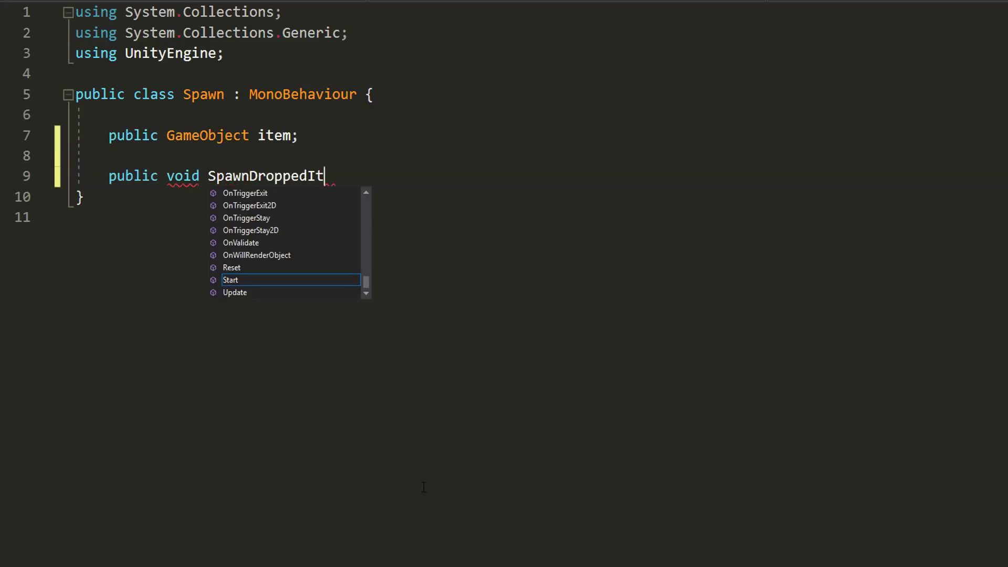
type("em() {")
key("Return")
type("Ins")
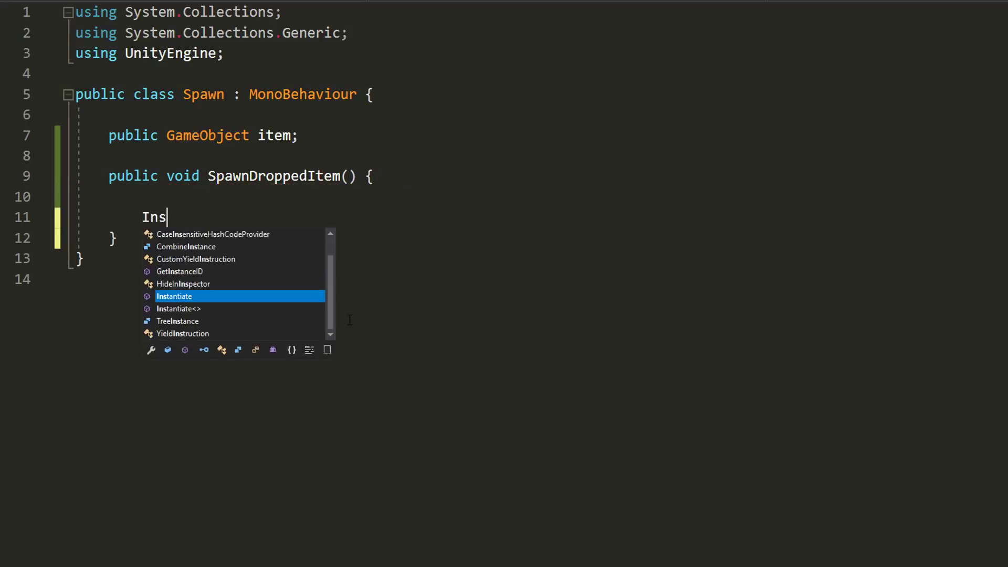
type("tantiate();item, );")
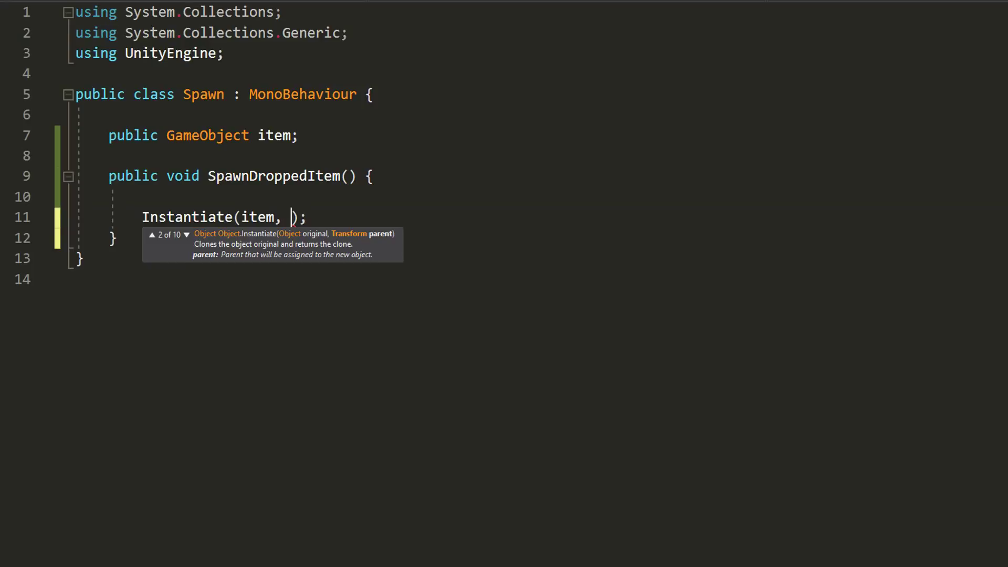
left_click(372, 136)
key("Return")
type("private Tra")
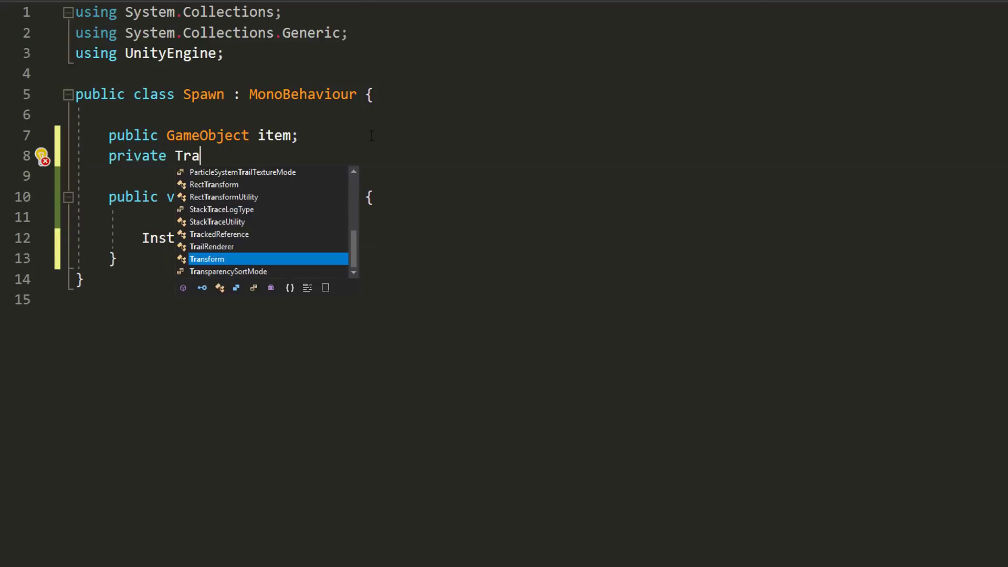
type("nsform player;")
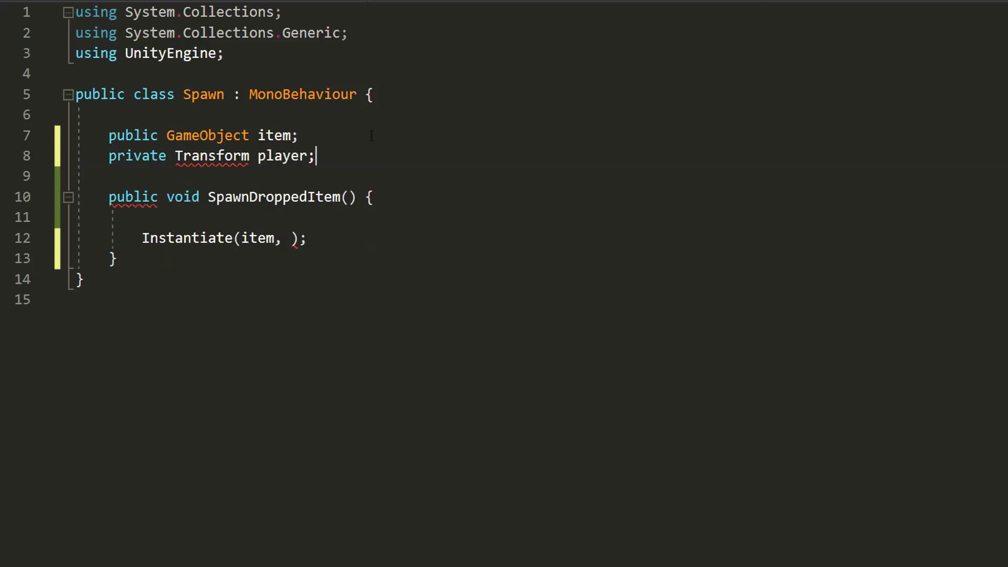
key("Return")
key("Return")
type("private void Start() {     player = GameObject.FindGameObjectWithTag(\"Pl")
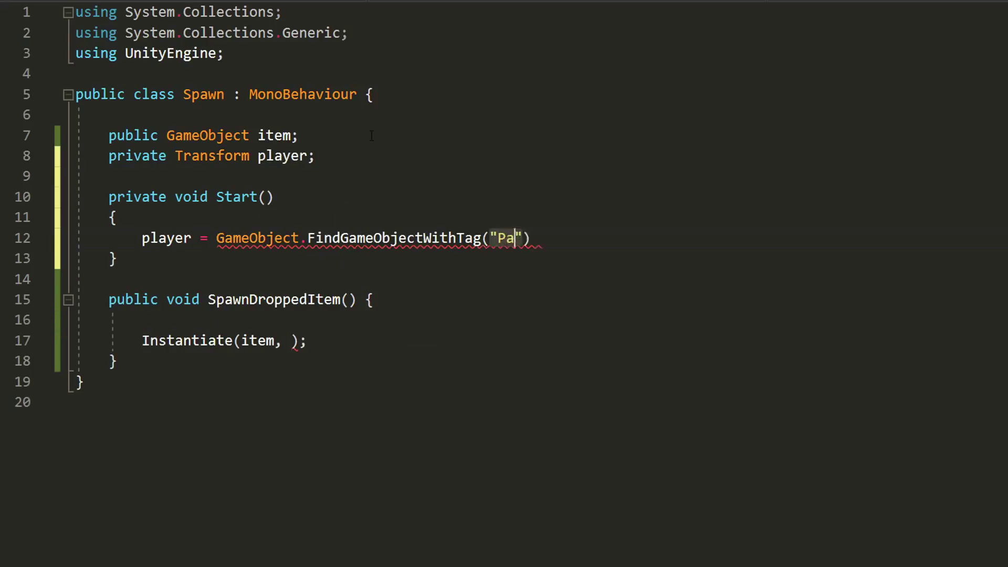
type("ayer\").transform;")
key("Down")
key("Down")
key("Down")
type("Vector2")
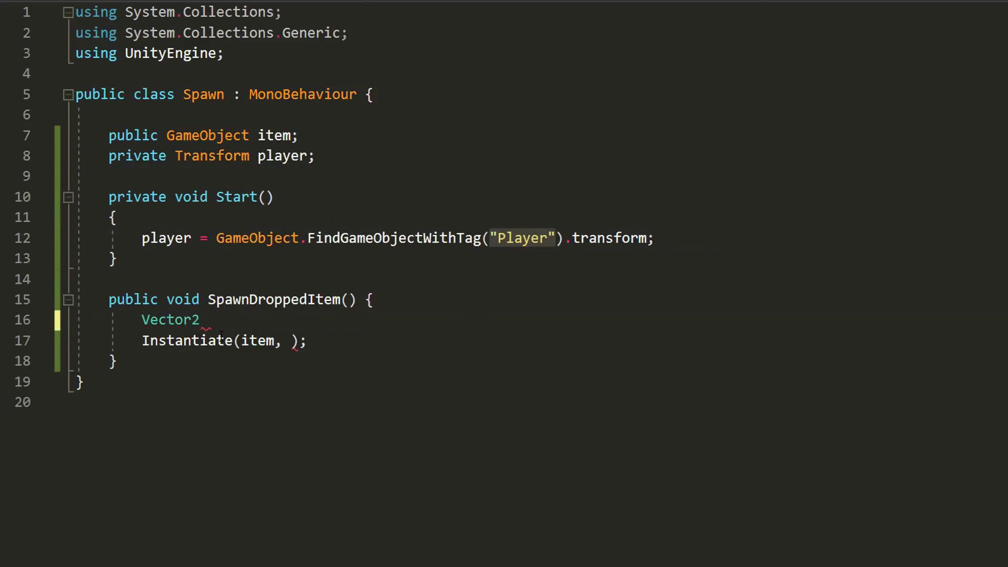
type(" playerPos = new ")
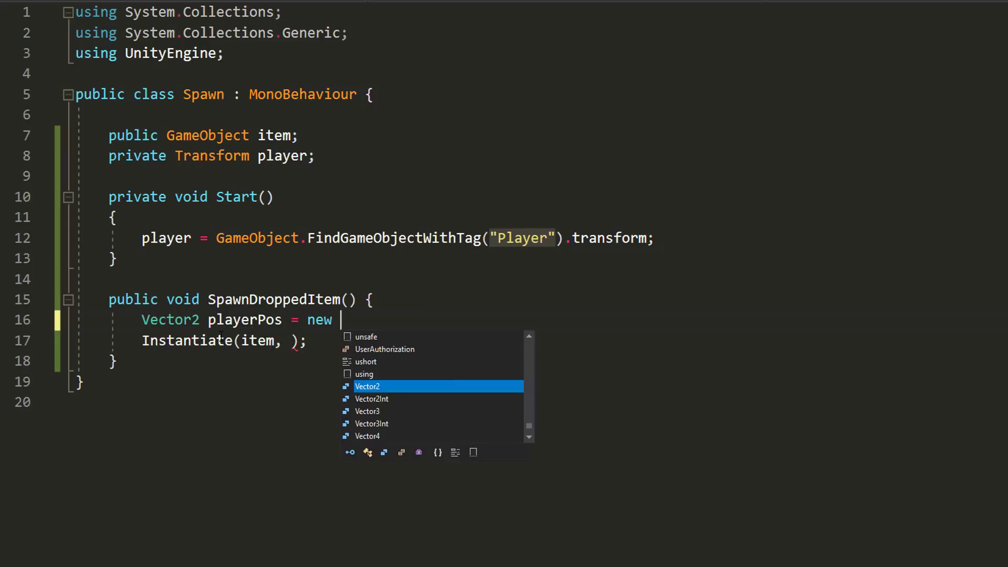
type("Vector2(")
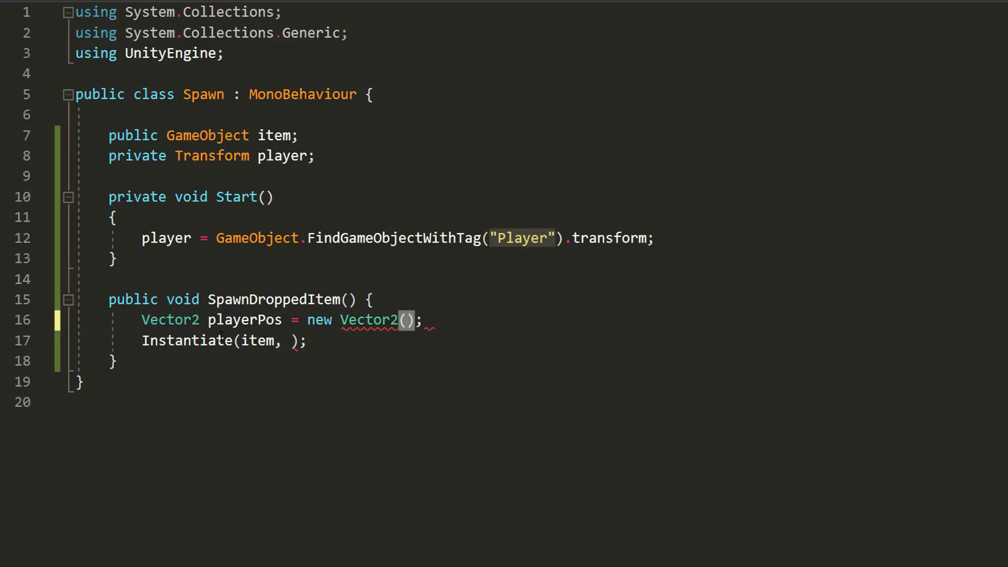
type("player.pos")
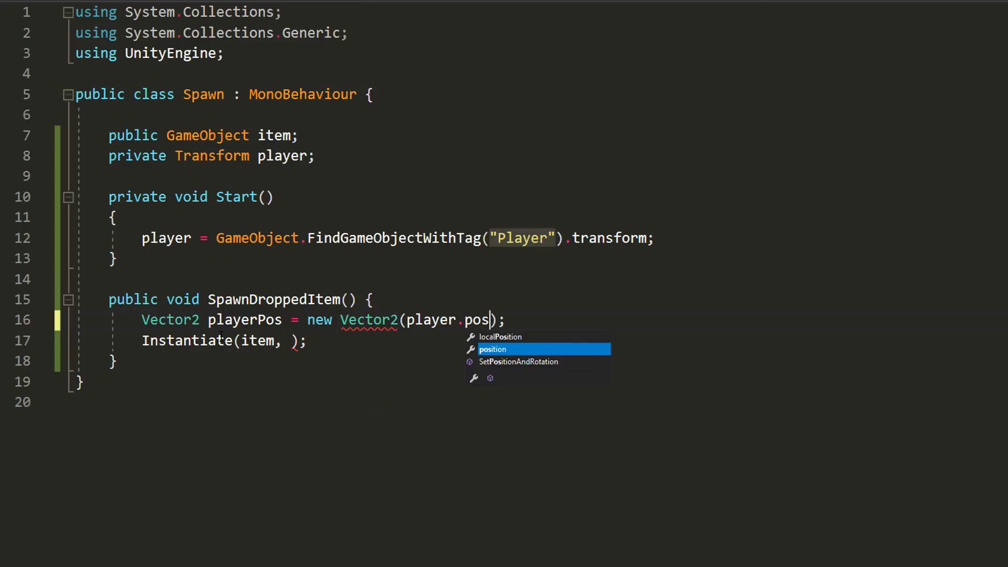
type("ition.x, player.position.y + 3")
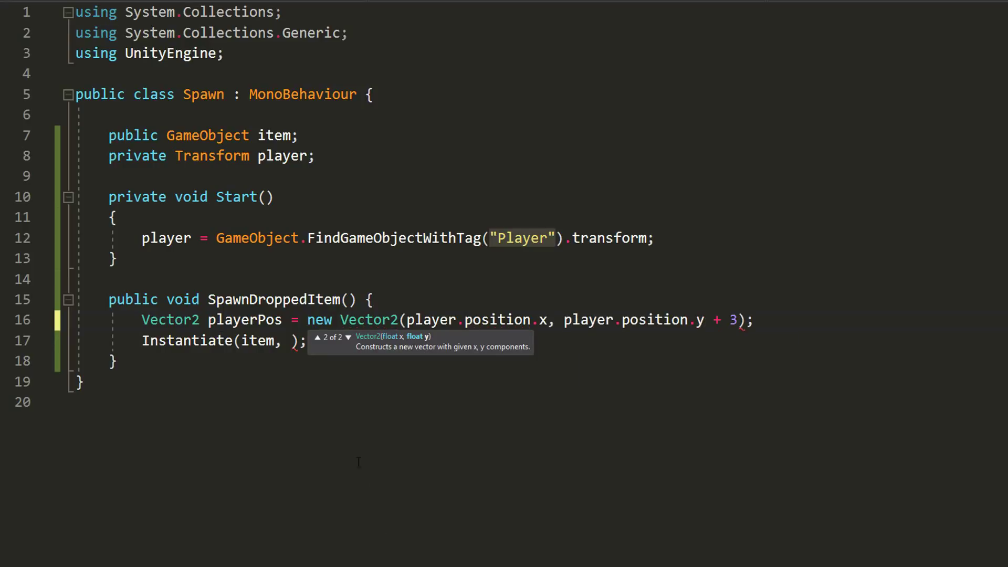
key("ctrl+s")
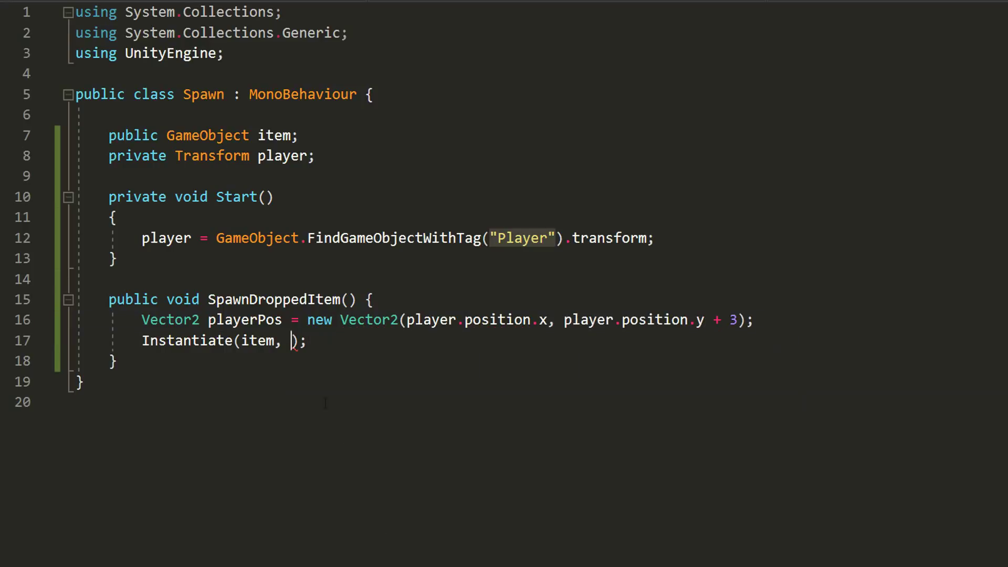
type("playerPos")
type(", Q")
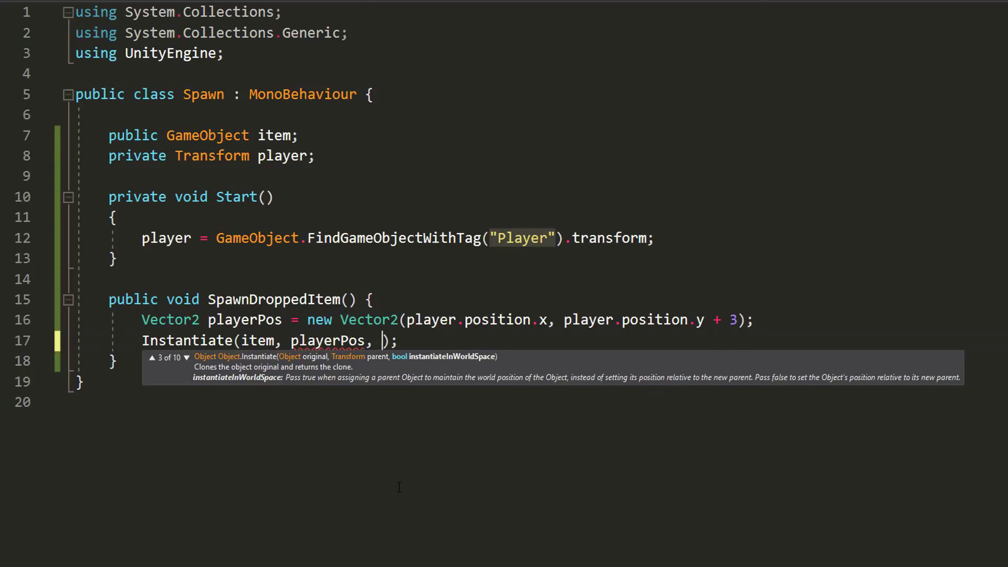
type("uaternion.identity")
left_click(516, 393)
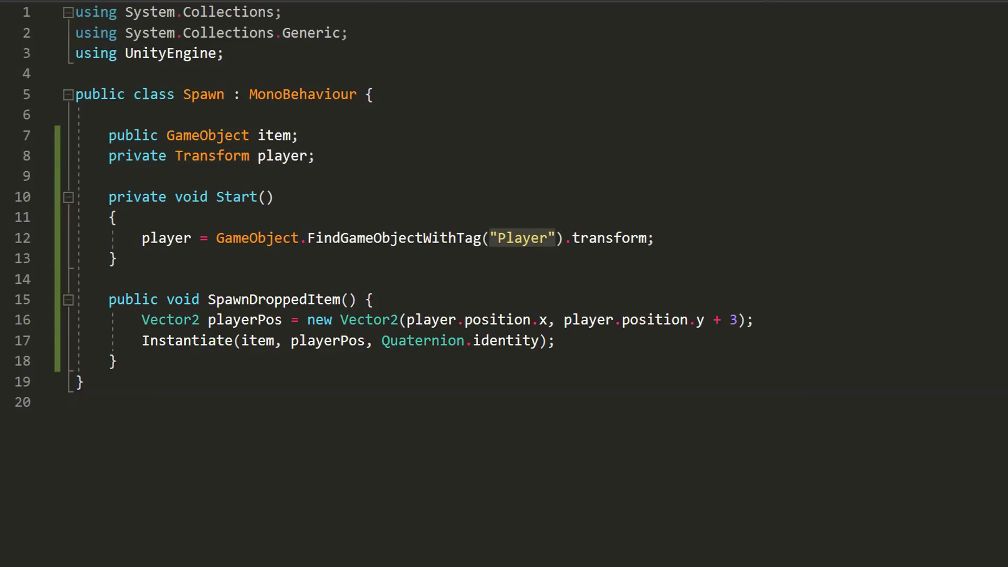
scroll(512, 362, "down", 2)
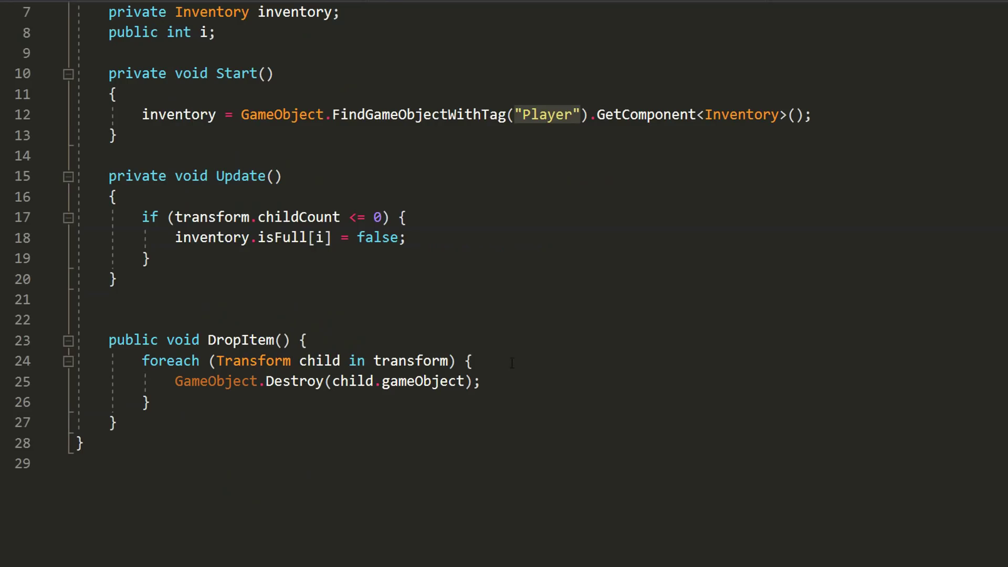
Step: Add child.GetComponent<Spawn>().SpawnDroppedItem(); above the Destroy line in DropItem's loop
key("Return")
type("child.GetComponent<Spaw>(")
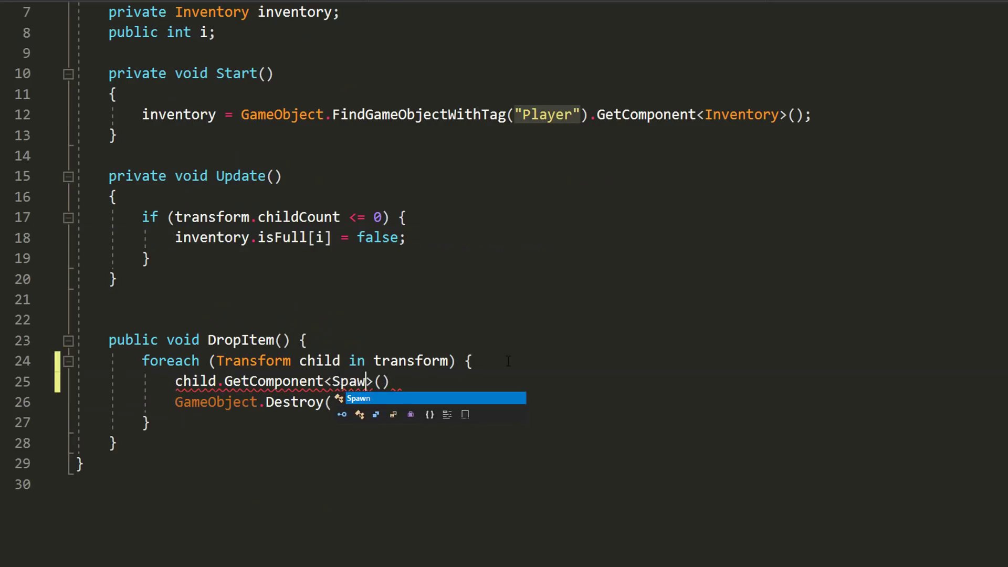
type("n")
key("Right")
key("Right")
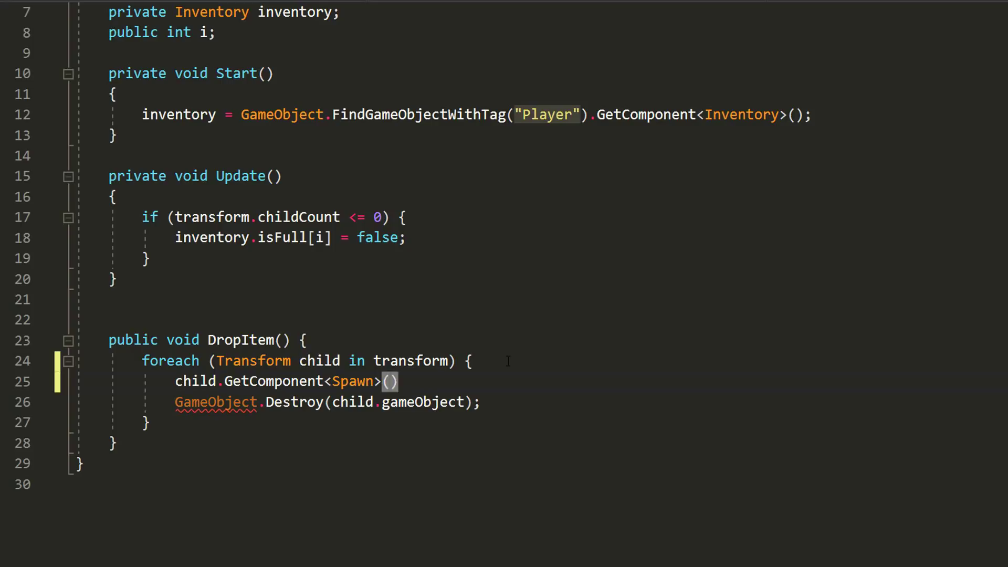
key("Right")
type(".S")
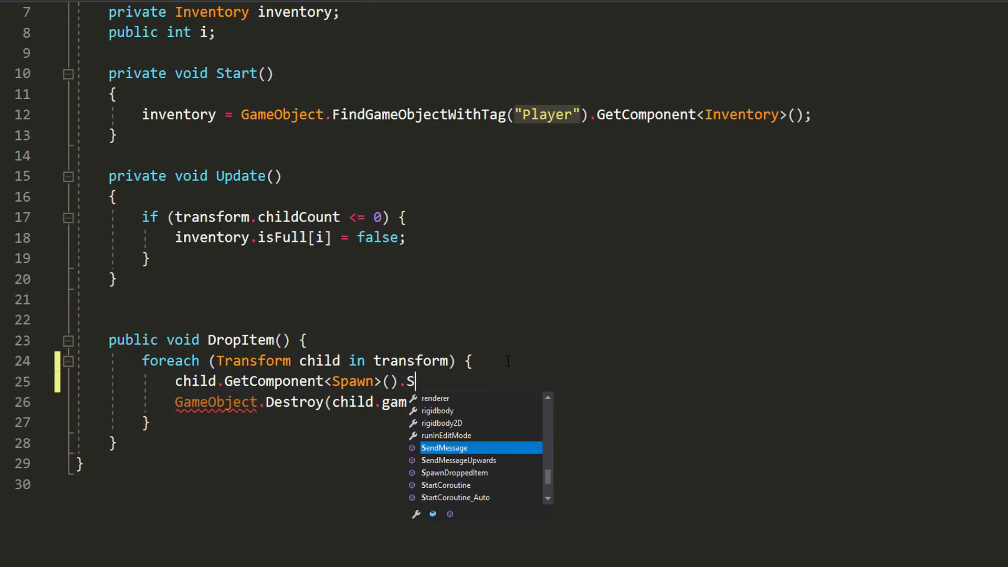
type("pawnDroppedItem();")
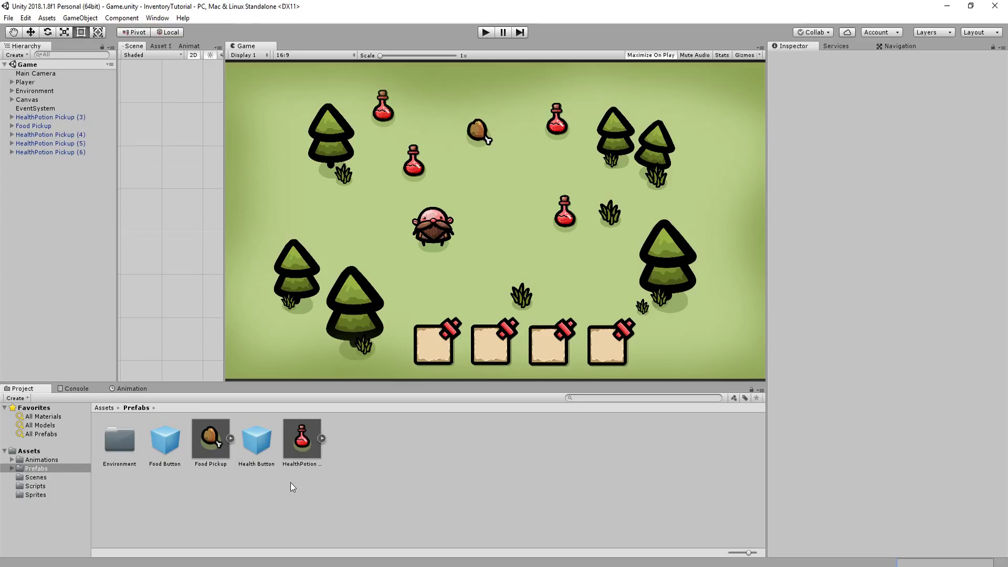
Step: Assign pickups to the Spawn Item fields of the Health Button and Food Button prefabs, using Food Pickup for Food Button
left_click(256, 439)
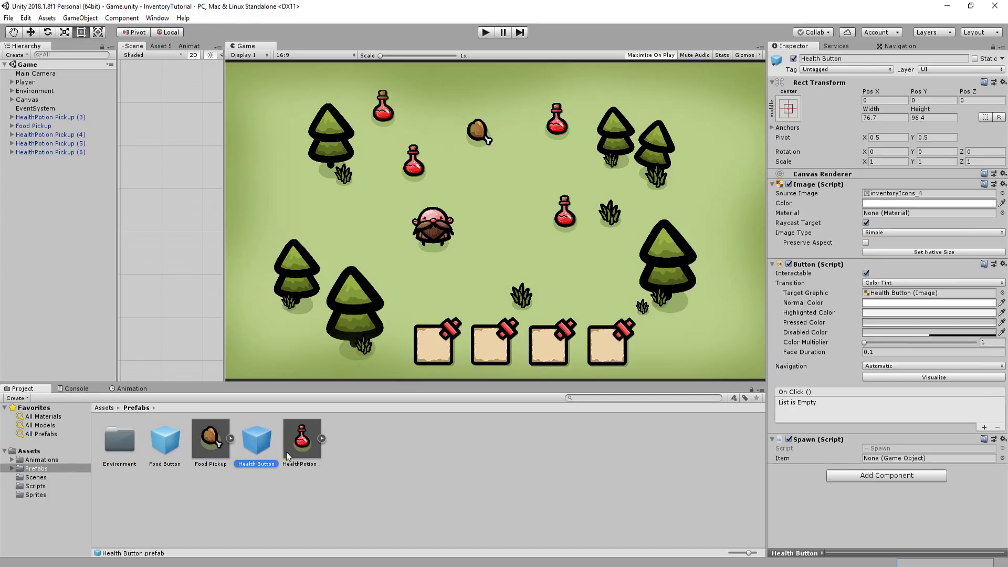
left_click_drag(302, 439, 782, 477)
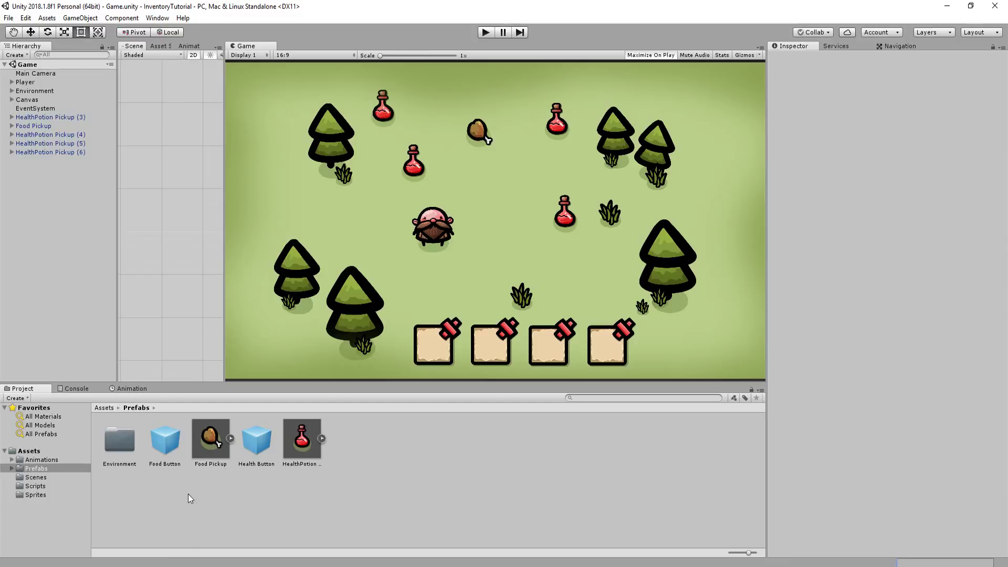
left_click(164, 455)
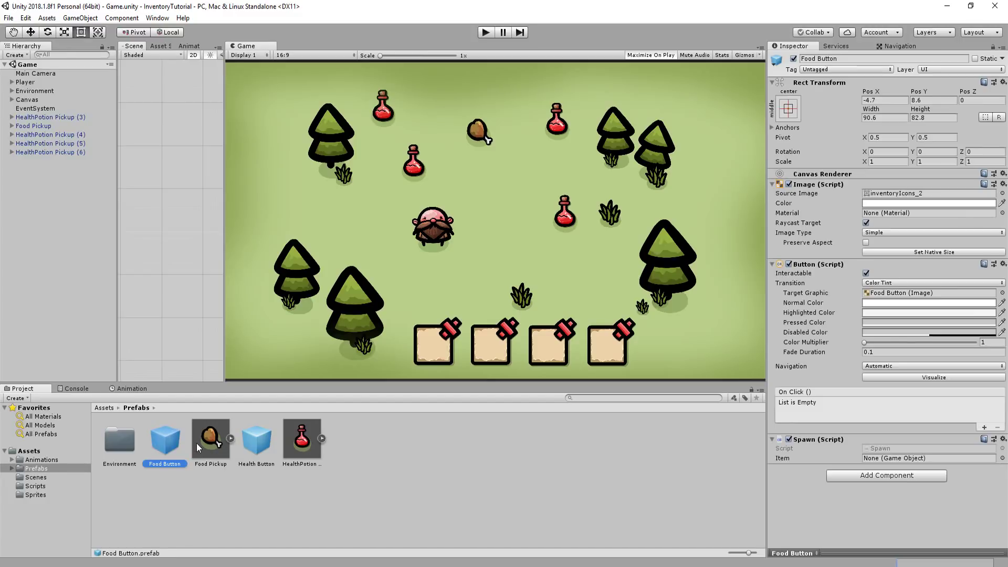
left_click_drag(207, 445, 883, 451)
Step: Start play mode, collect potions and drop two of them from the first slot
left_click(485, 32)
key("Up")
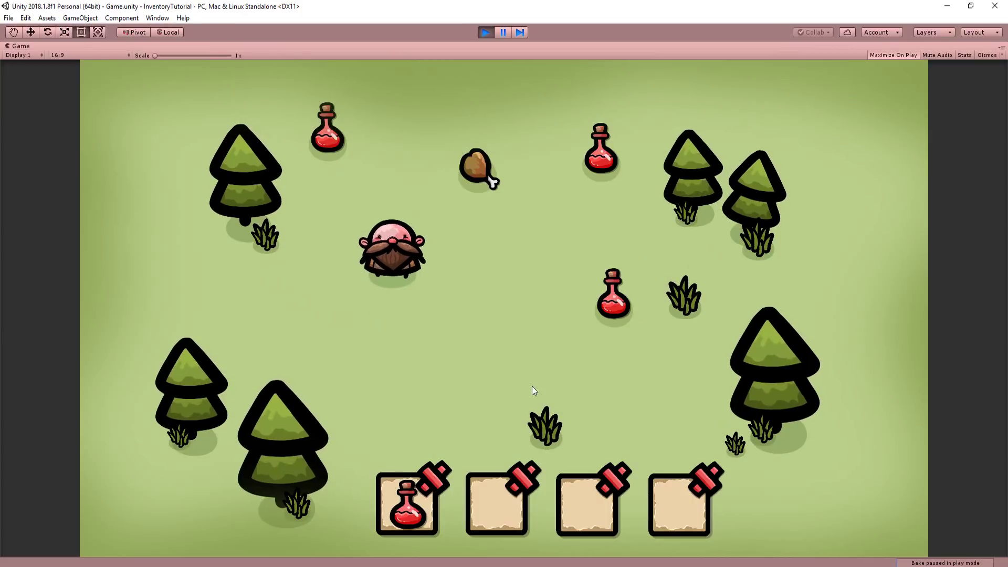
key("Down")
left_click(440, 473)
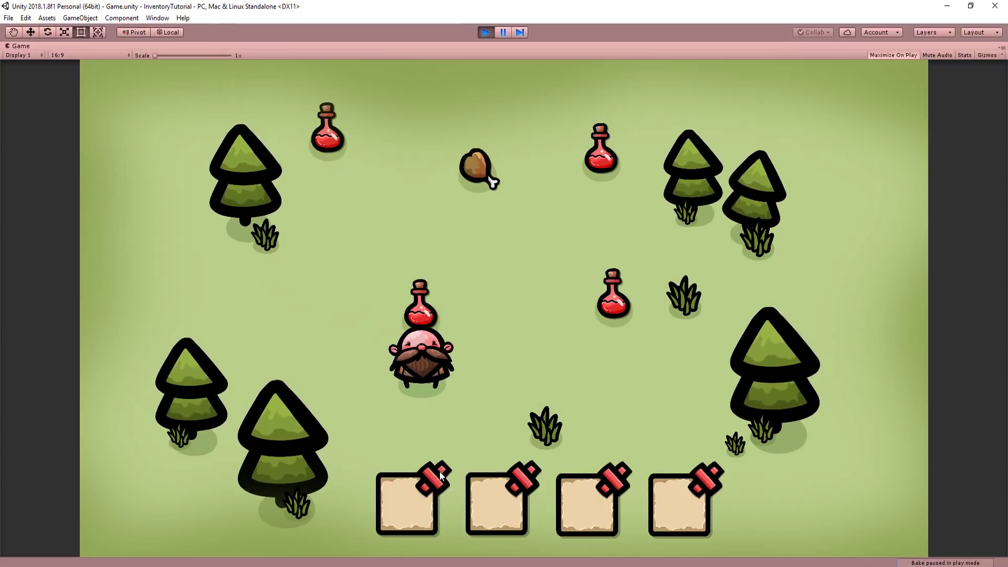
key("Down")
key("Right")
key("Right")
key("Up")
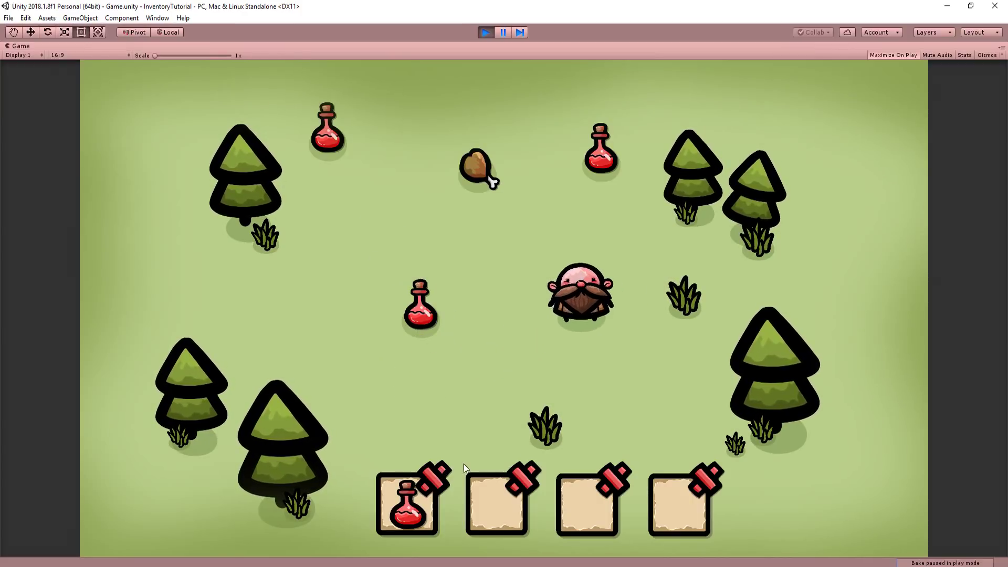
key("Left")
left_click(437, 473)
key("Right")
Step: Collect potions and the drumstick, then drop items from slots one, two and three
key("Up")
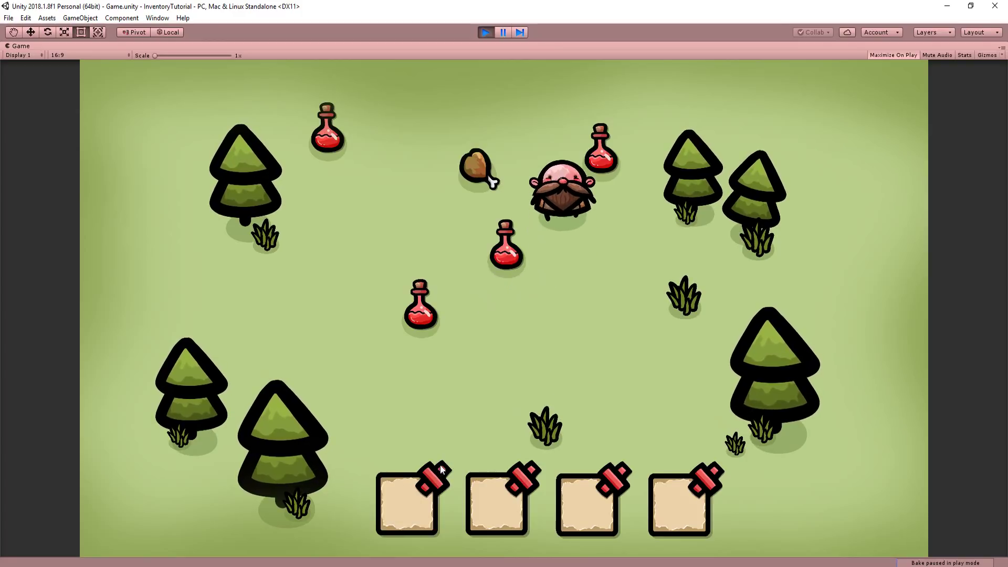
key("Left")
left_click(516, 490)
key("Left")
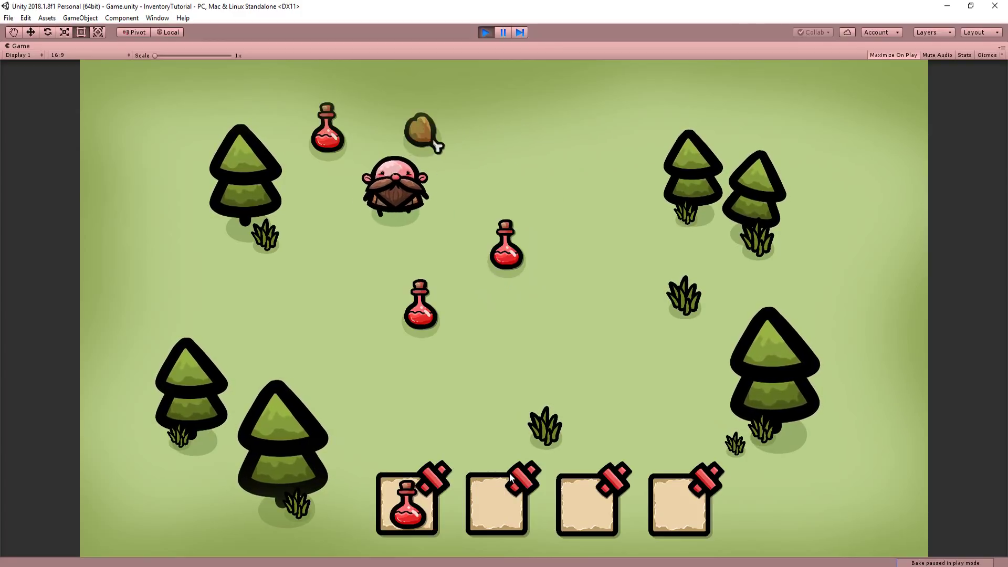
key("Up")
key("Down")
key("Down")
left_click(407, 503)
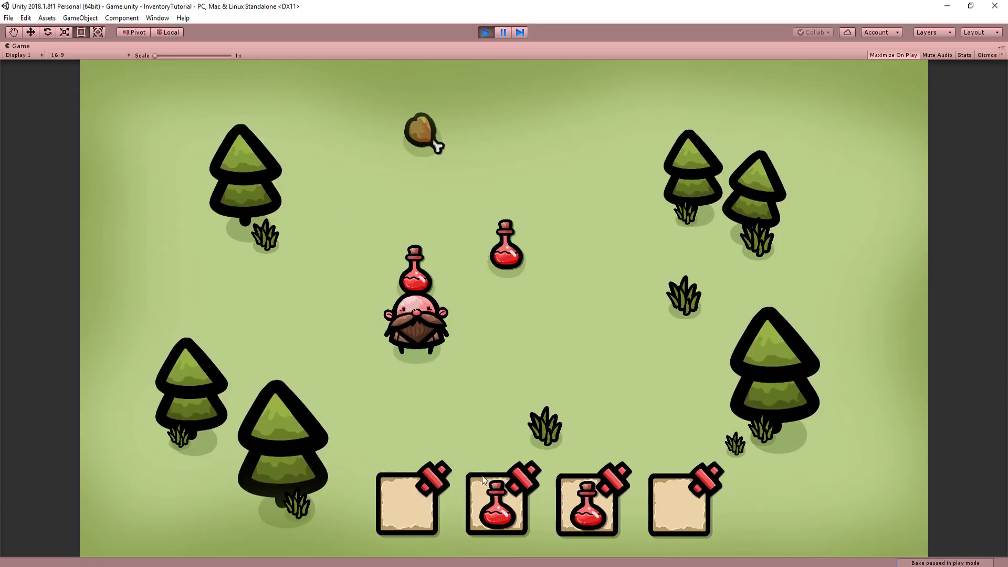
left_click(496, 502)
left_click(589, 502)
Step: Walk the player over to the sun pickup
key("Up")
key("Right")
key("Down")
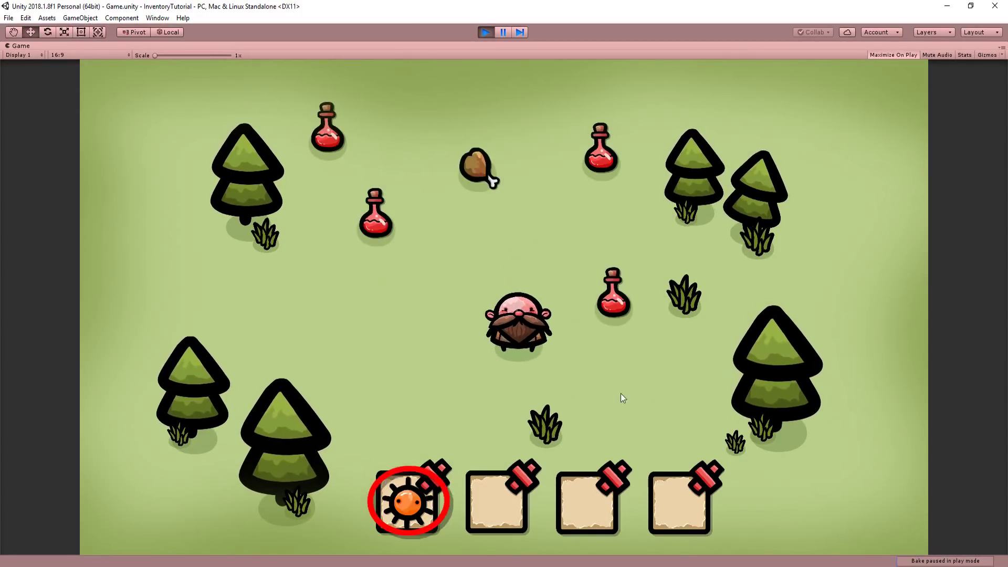
key("Left")
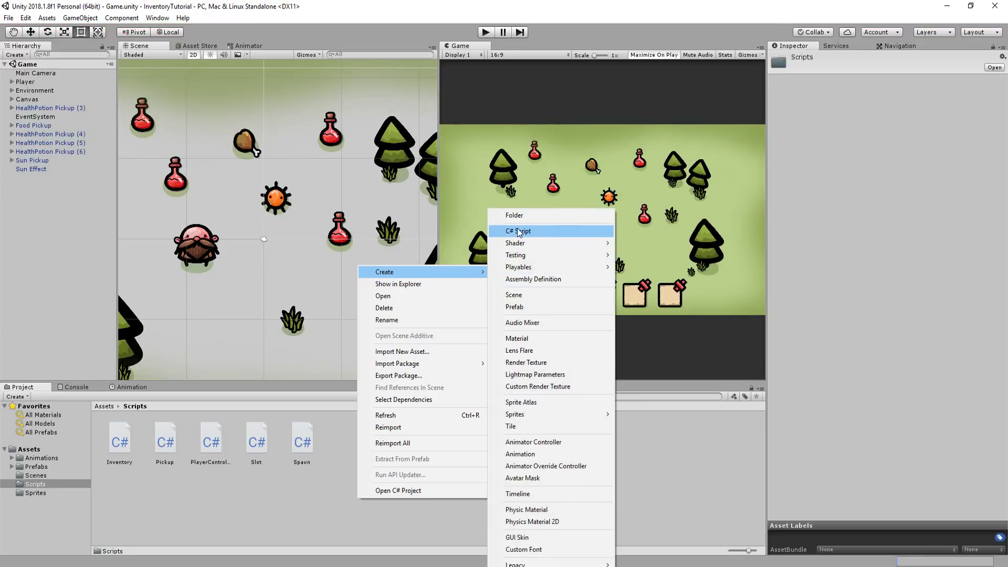
Step: Create a SunItem C# script and add it as a component on the Sun Button prefab
left_click(533, 229)
type("SunItem")
key("Return")
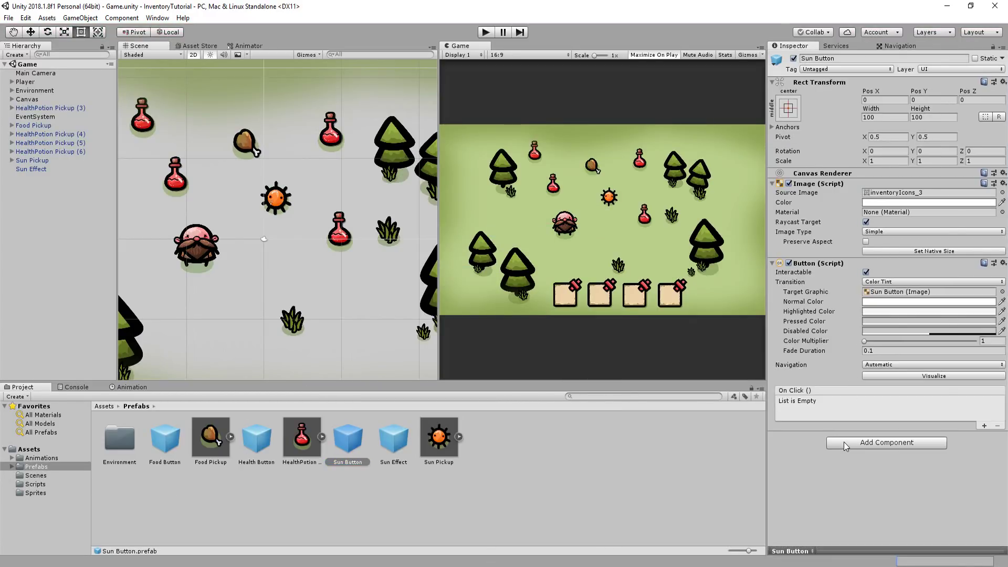
left_click(844, 442)
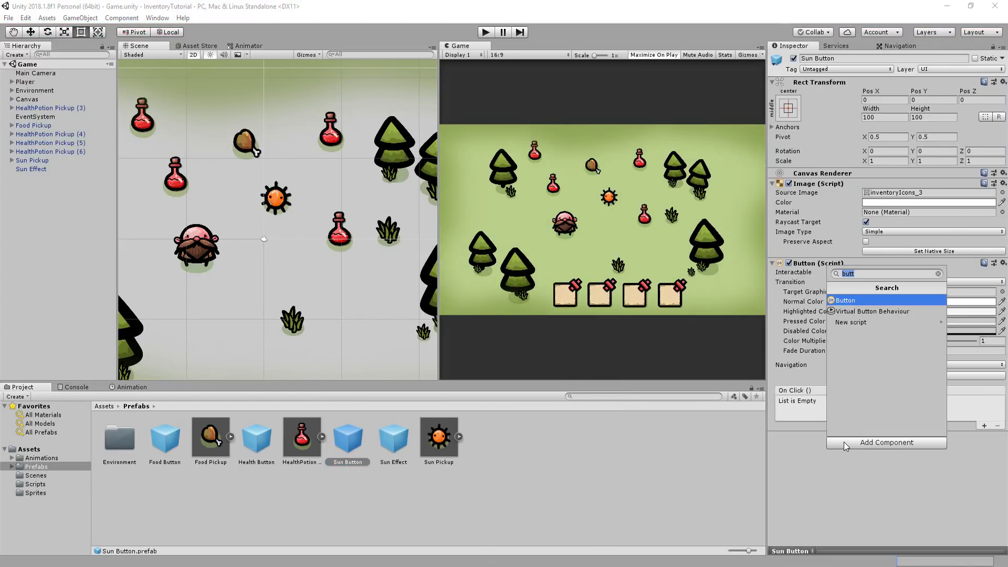
type("sun")
key("Return")
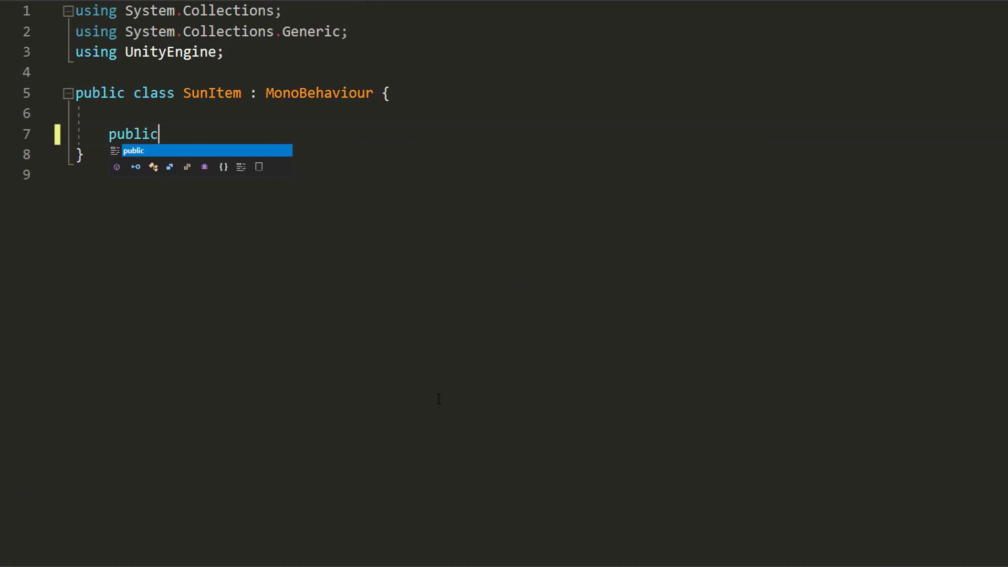
type("GameObject")
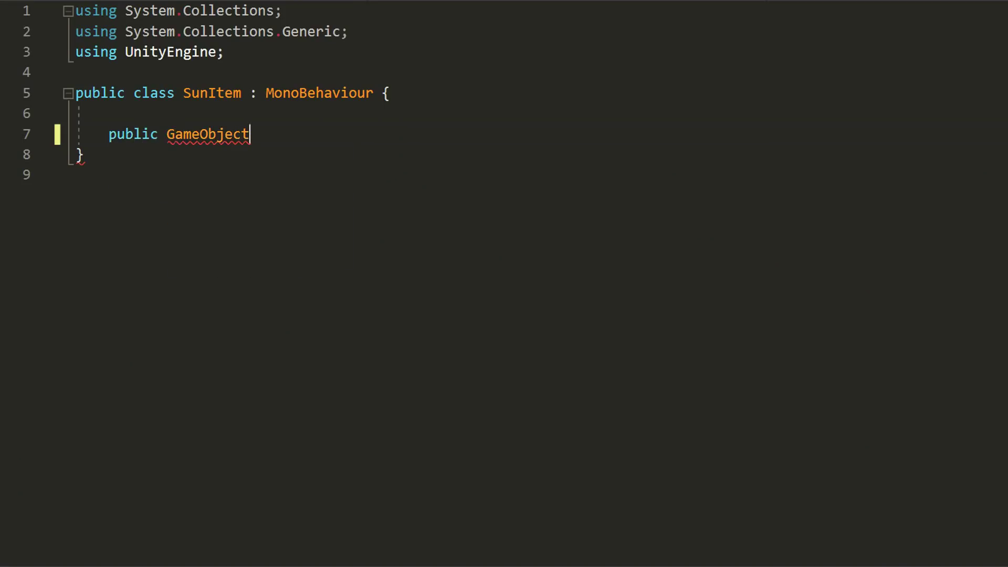
type(" effe")
type(",")
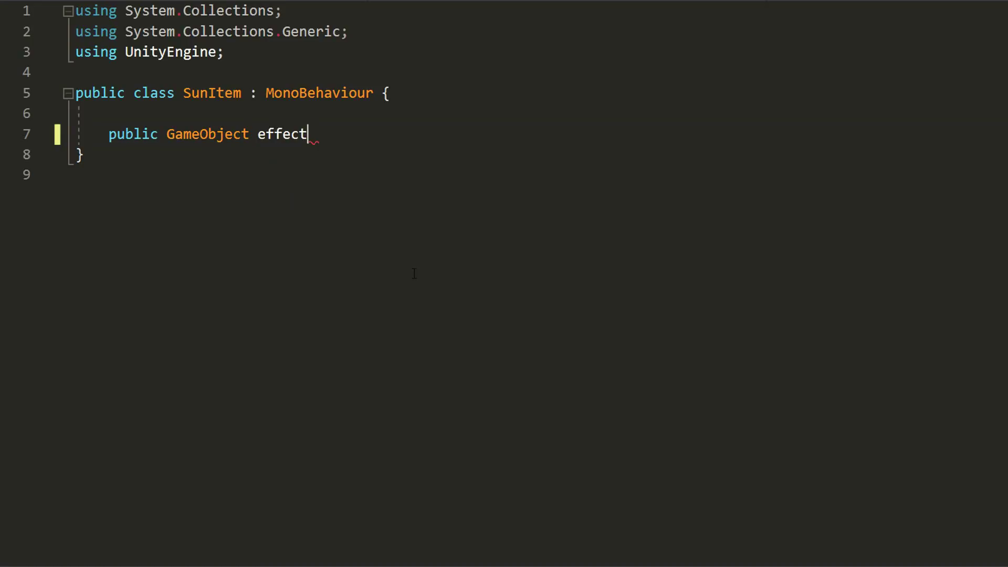
type(";")
Step: Declare a public effect GameObject and a private player Transform, and find Player by tag in Start
key("Return")
type("private Tra")
key("Down")
key("Down")
key("Tab")
type("playe")
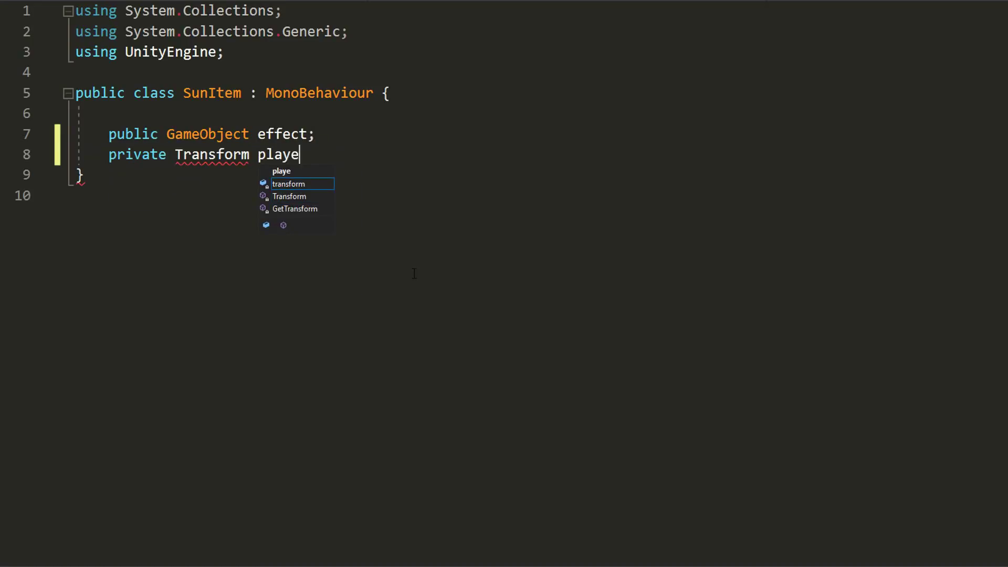
type("r;")
key("Return")
type("private void Start() {     player = Game")
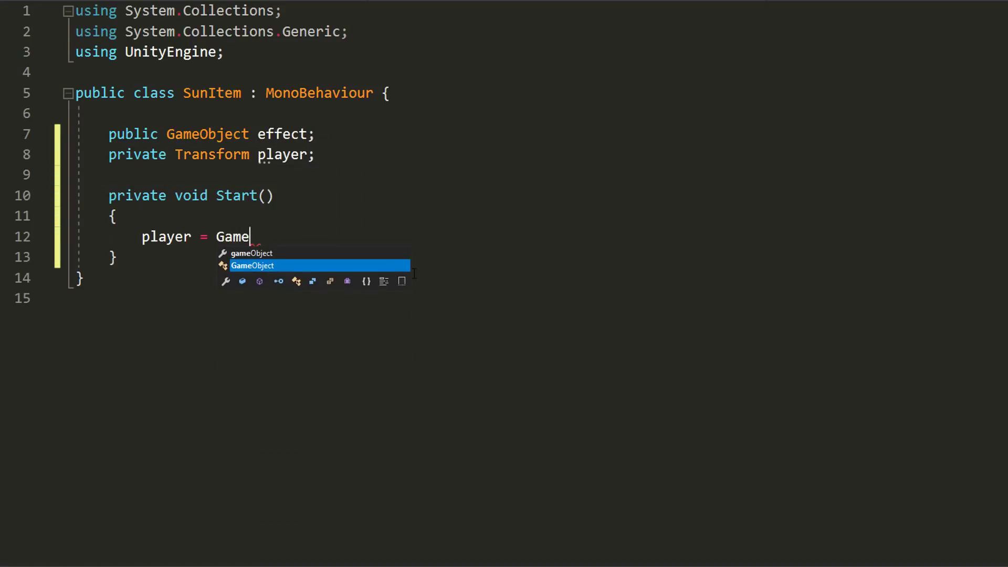
type("Object.FindObje")
key("Tab")
type("(\"Player\").transform;")
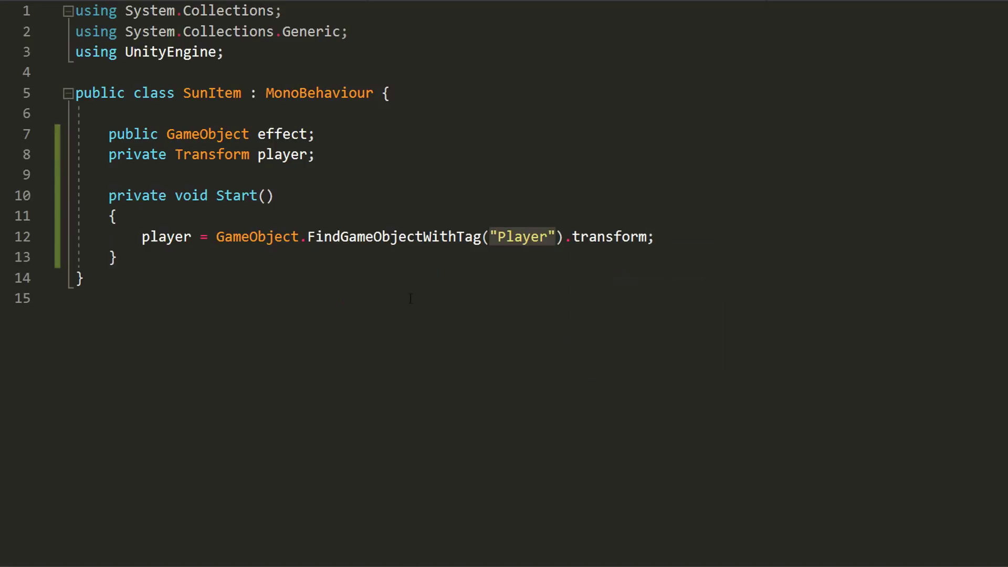
Step: Write Use() to instantiate the effect at the player and destroy the gameObject, then save
left_click(158, 259)
key("Return")
key("Return")
type("public void Use() {")
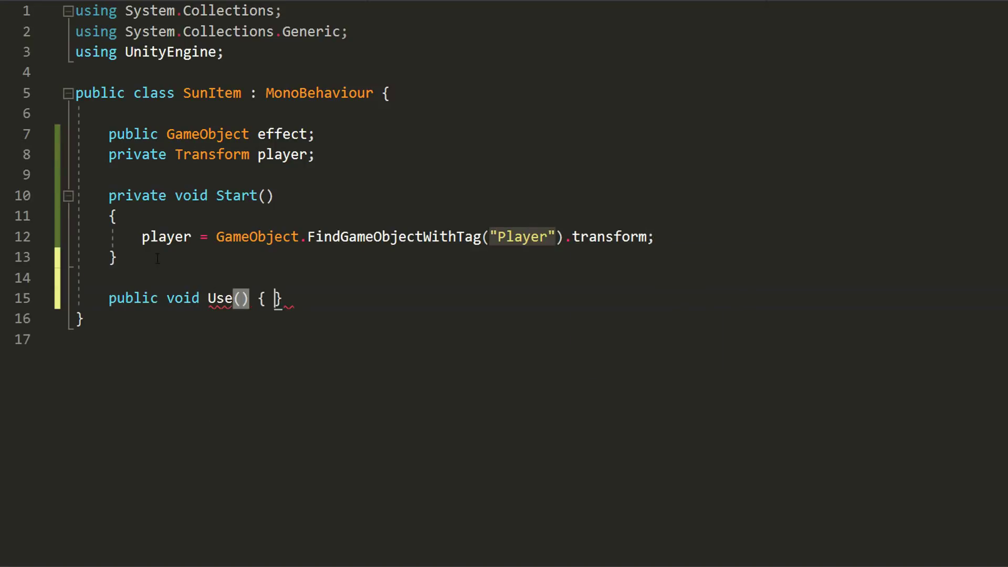
key("Return")
type("Insta")
key("Tab")
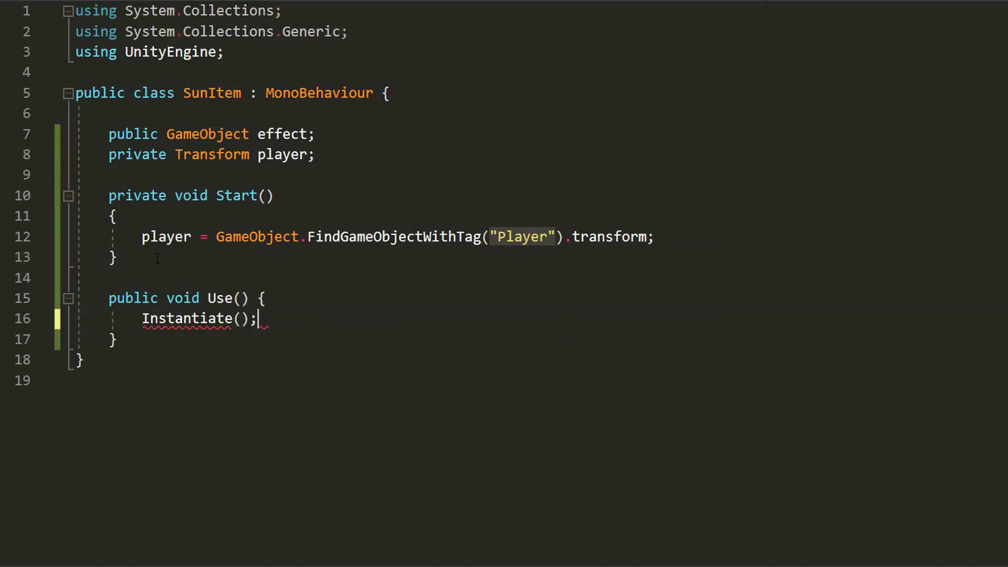
key("Left")
key("Left")
type("effect, player.position, Quaternion.identity")
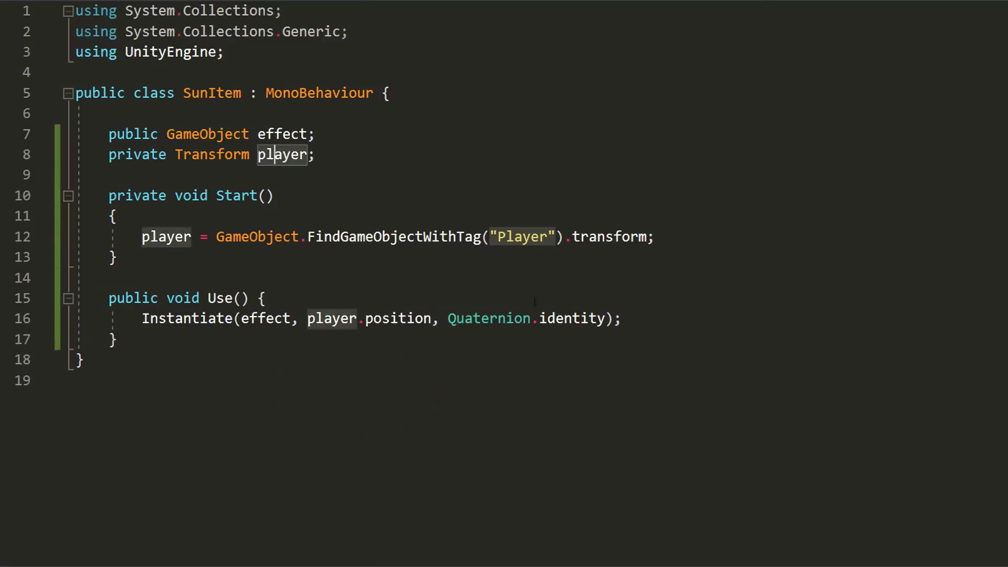
key("Return")
type("Destroy();")
key("Left")
key("Left")
type("game")
key("Tab")
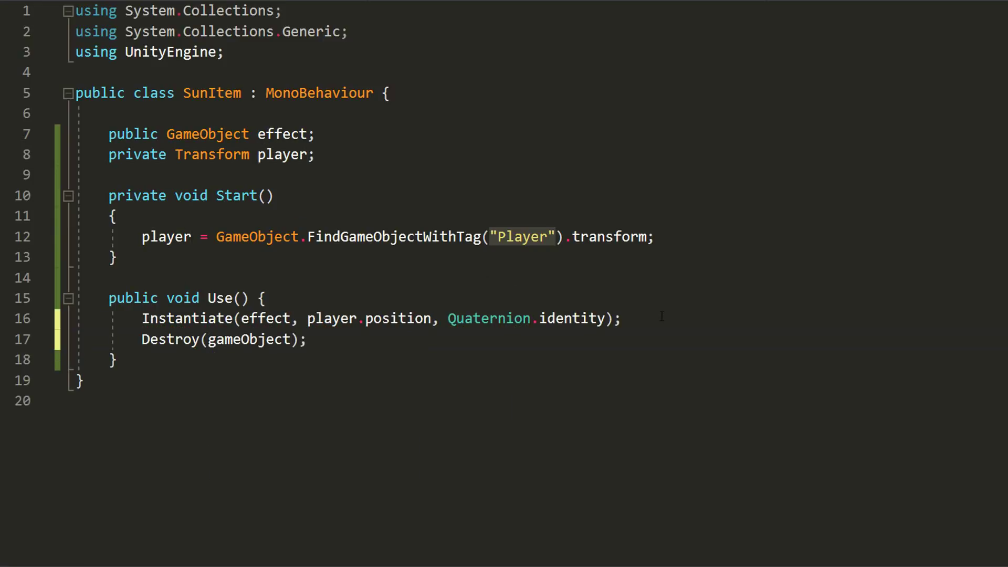
key("ctrl+s")
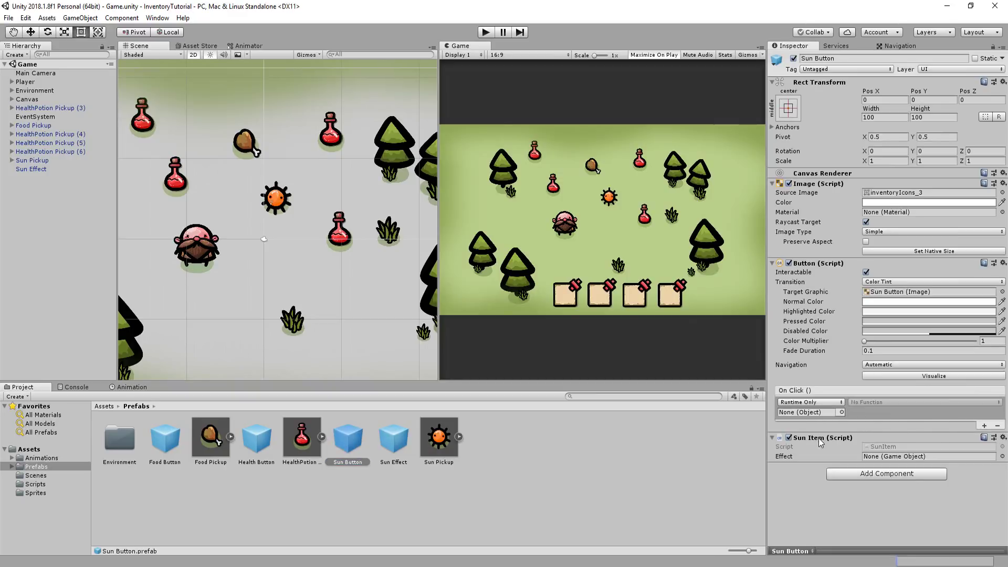
Step: Set the Sun Button's On Click event to call SunItem.Use, then start play mode
left_click_drag(819, 441, 815, 413)
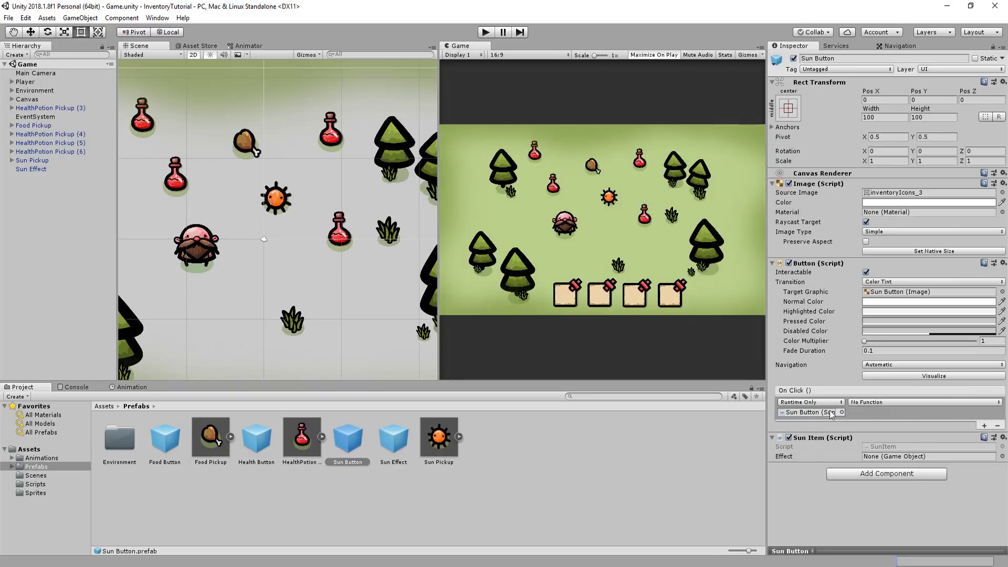
left_click(875, 404)
mouse_move(890, 490)
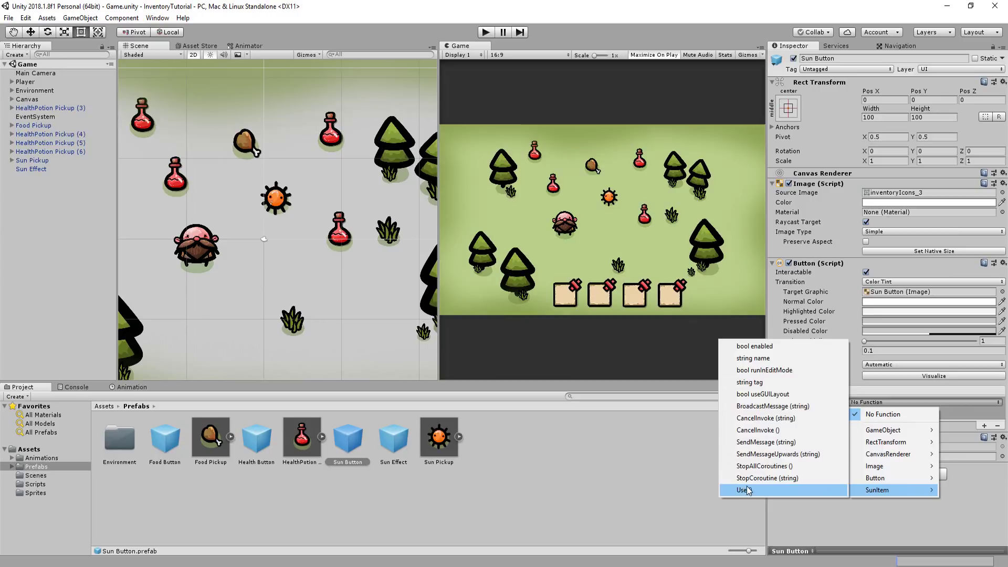
left_click(748, 491)
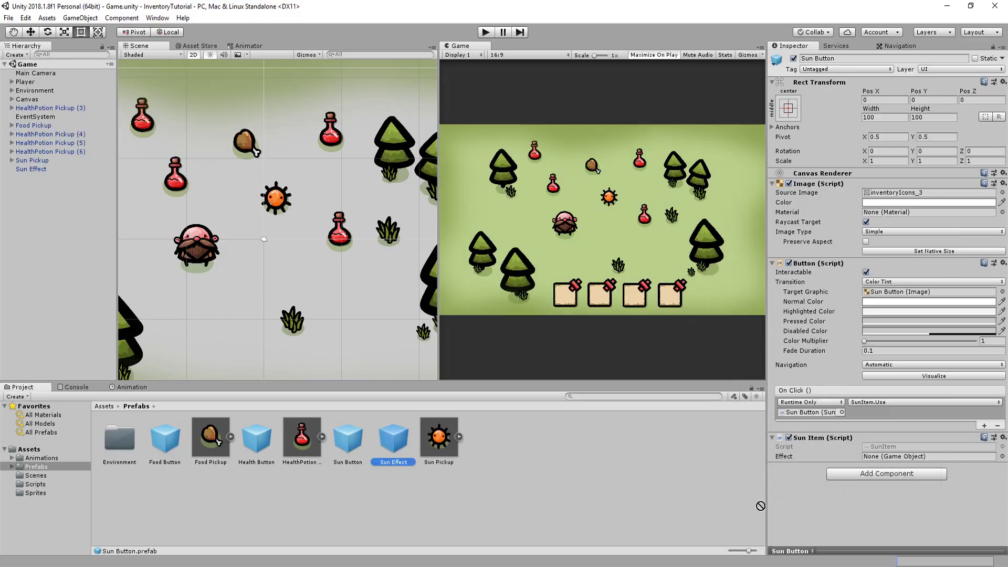
key("ctrl+p")
Step: Walk the player and use the sun item in the first slot
key("Left")
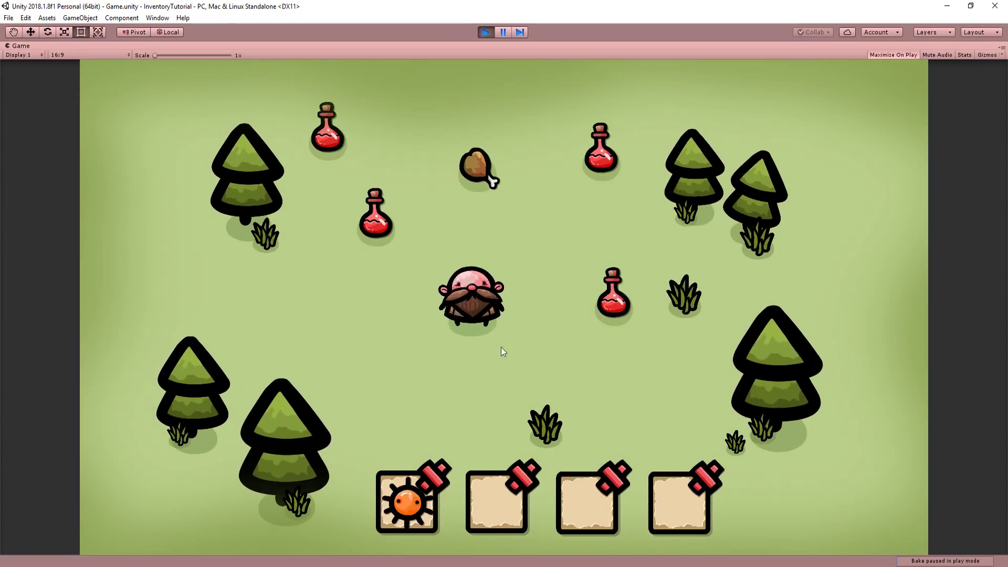
key("Down")
left_click(402, 508)
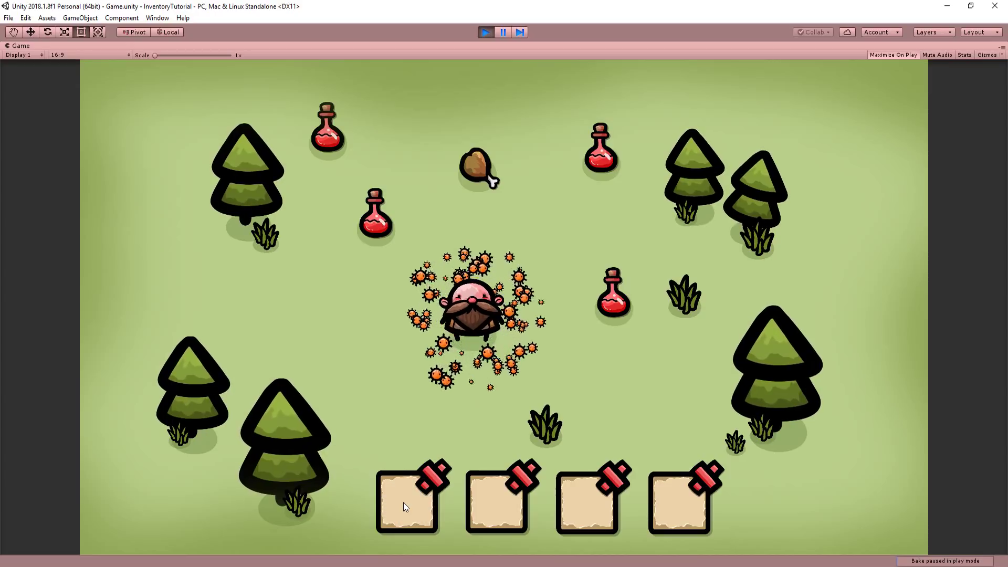
Step: Collect potions and the drumstick around the map, then stop play mode
key("Right")
key("Up")
key("Up")
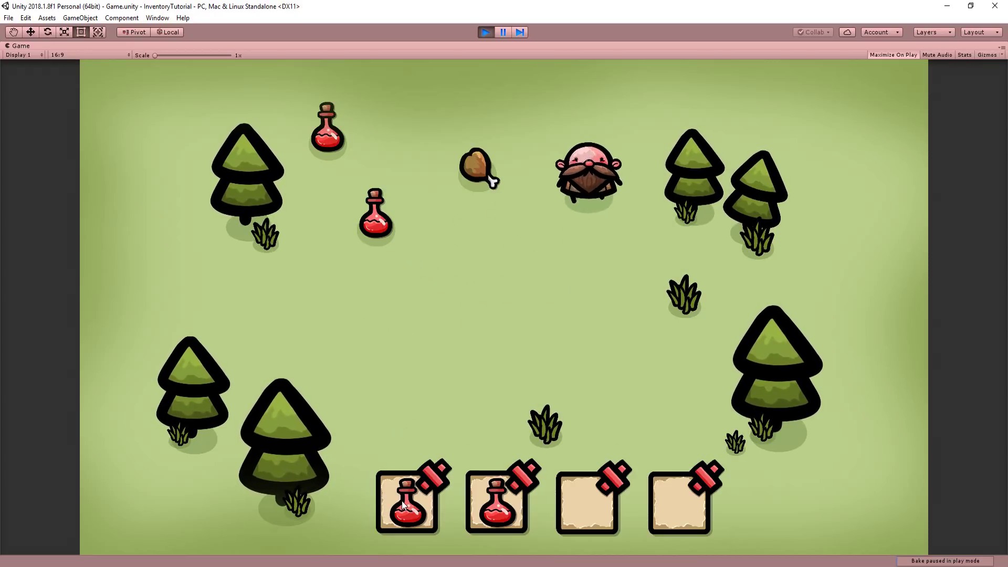
key("Left")
key("Down")
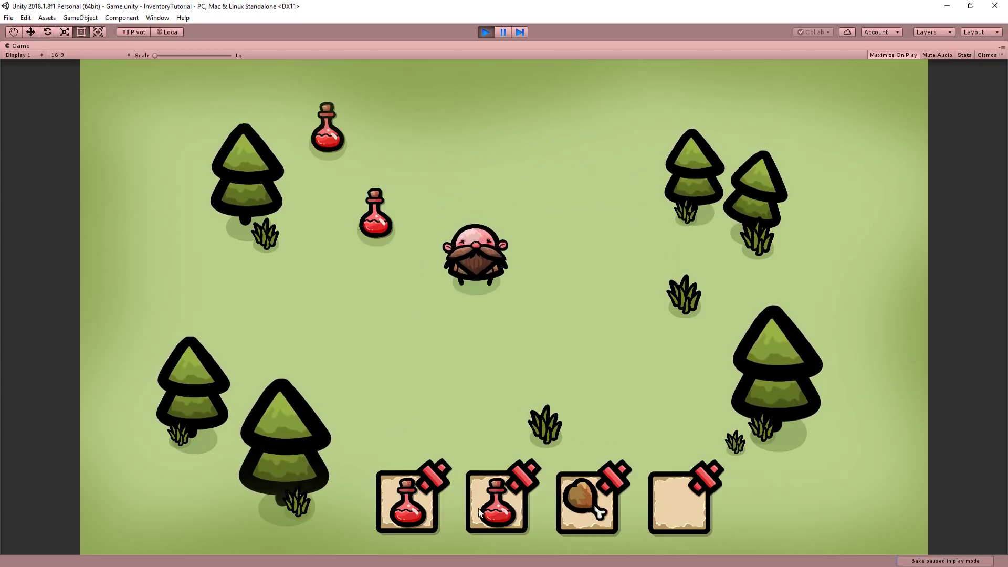
key("Right")
key("Up")
key("Left")
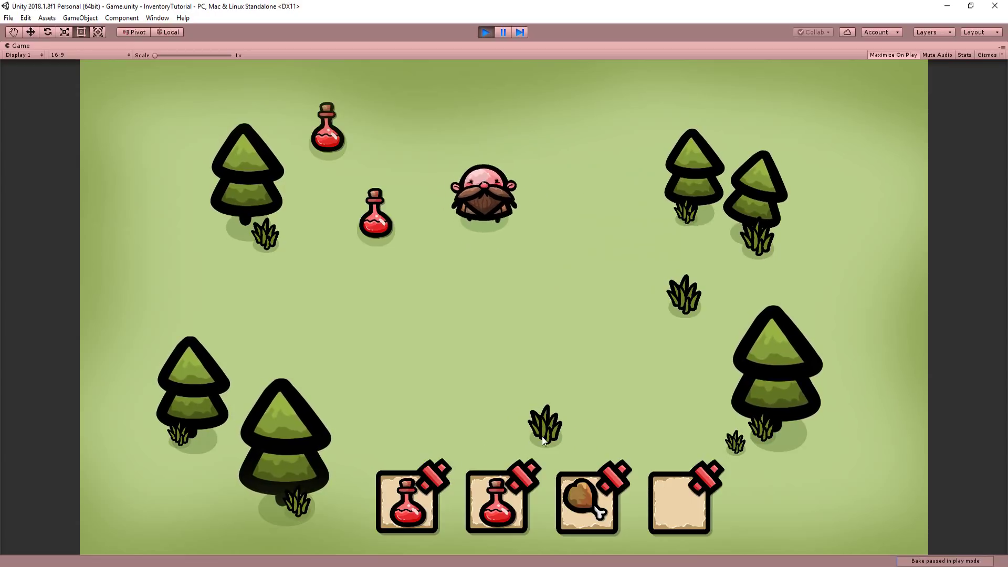
key("Down")
key("Right")
left_click(485, 31)
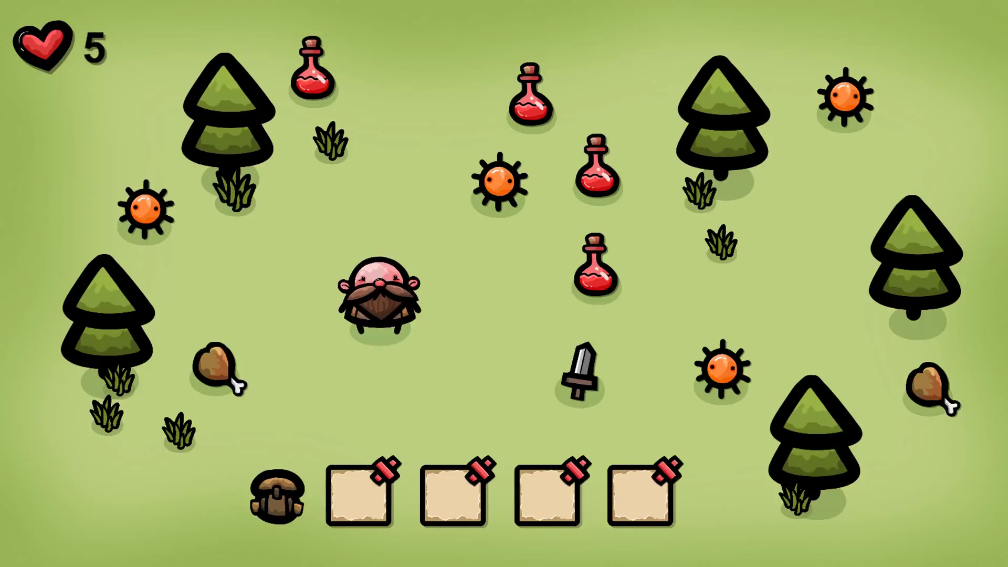
Step: Collect the sun, potions and the sword into the inventory
key("Up")
key("Right")
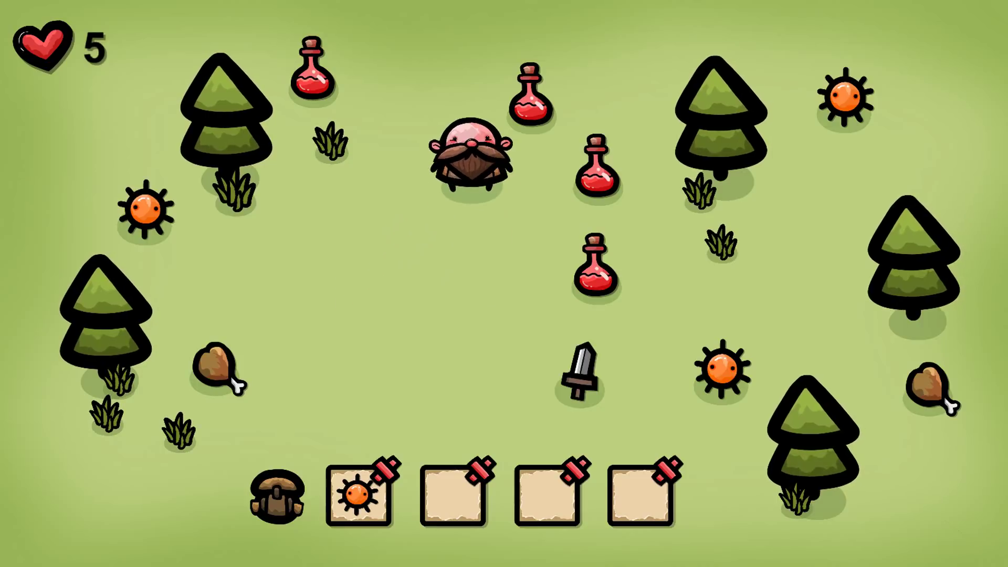
key("Left")
key("Down")
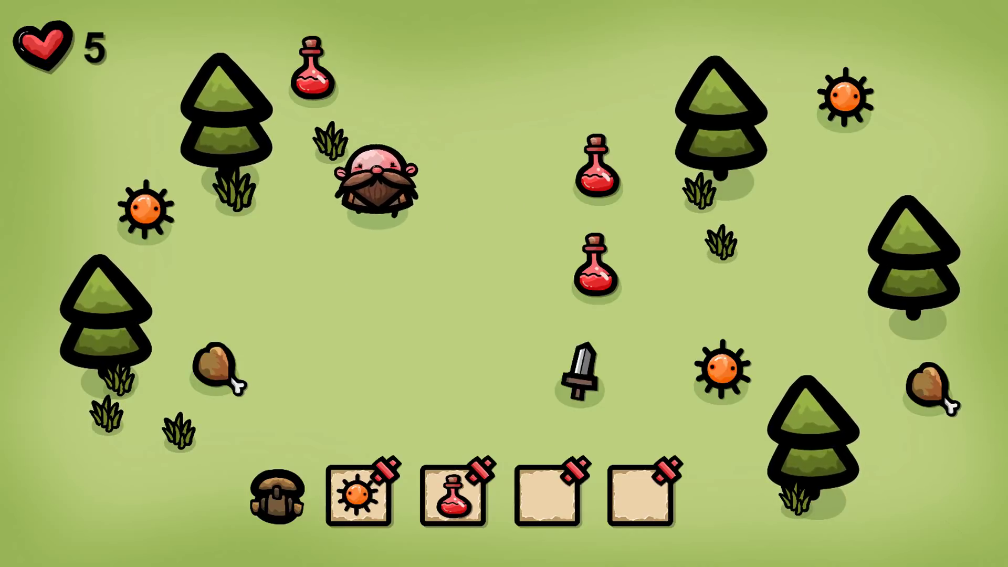
key("Down")
key("Right")
key("Up")
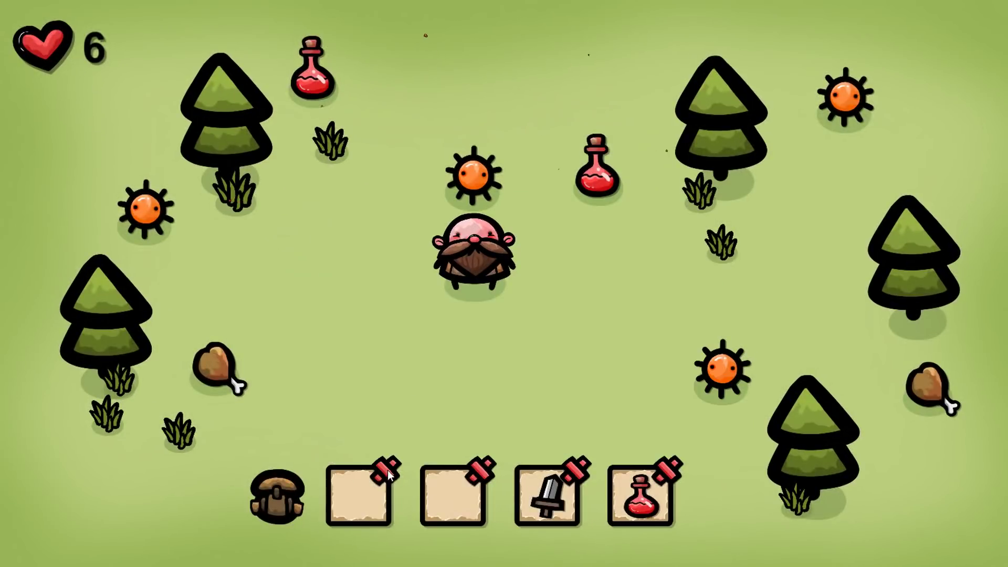
Step: Pick up another potion and drink a potion to gain a heart
key("Up")
key("Right")
key("Down")
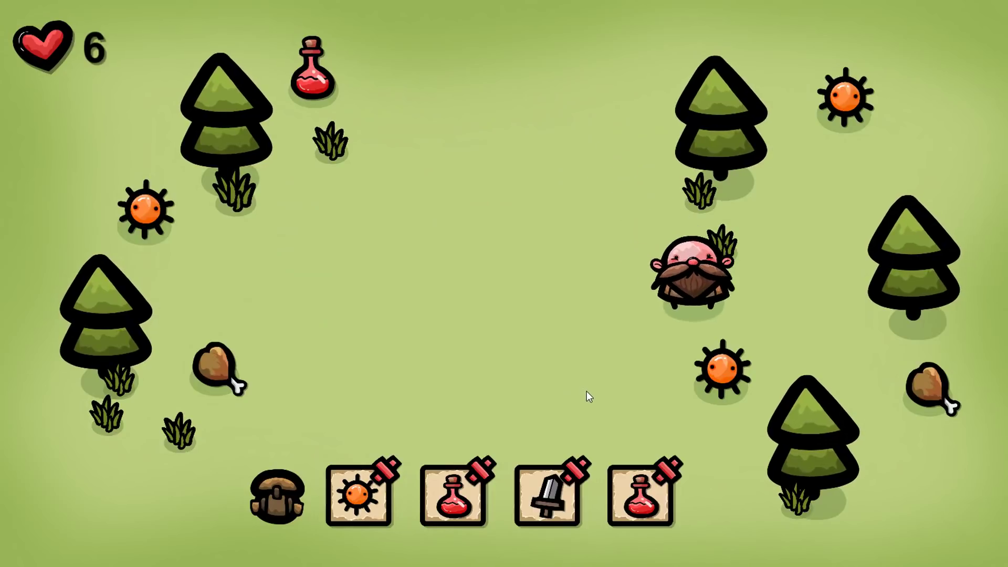
key("Left")
key("Up")
left_click(637, 481)
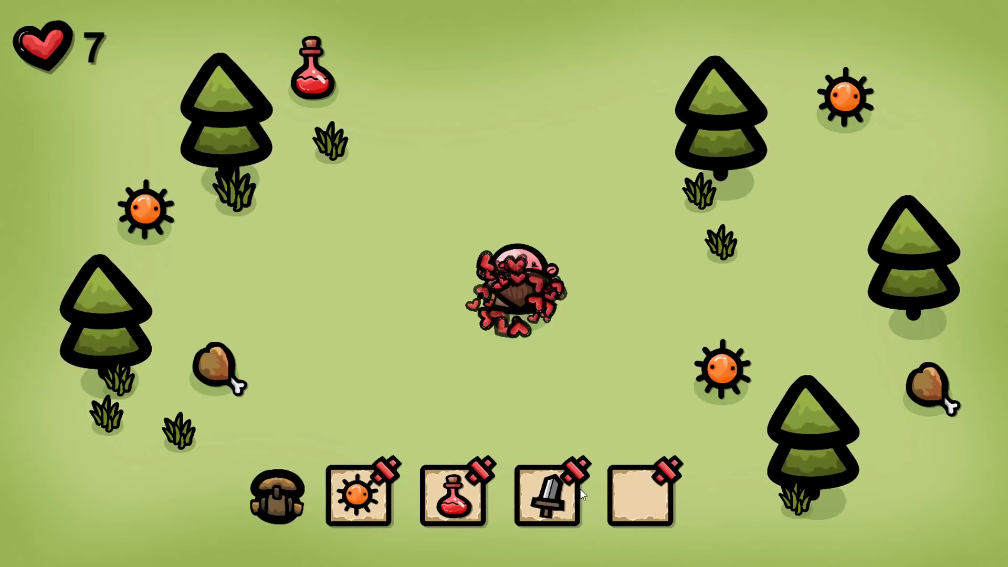
Step: Use the sun item from the first slot, then collect another potion
key("Up")
left_click(358, 495)
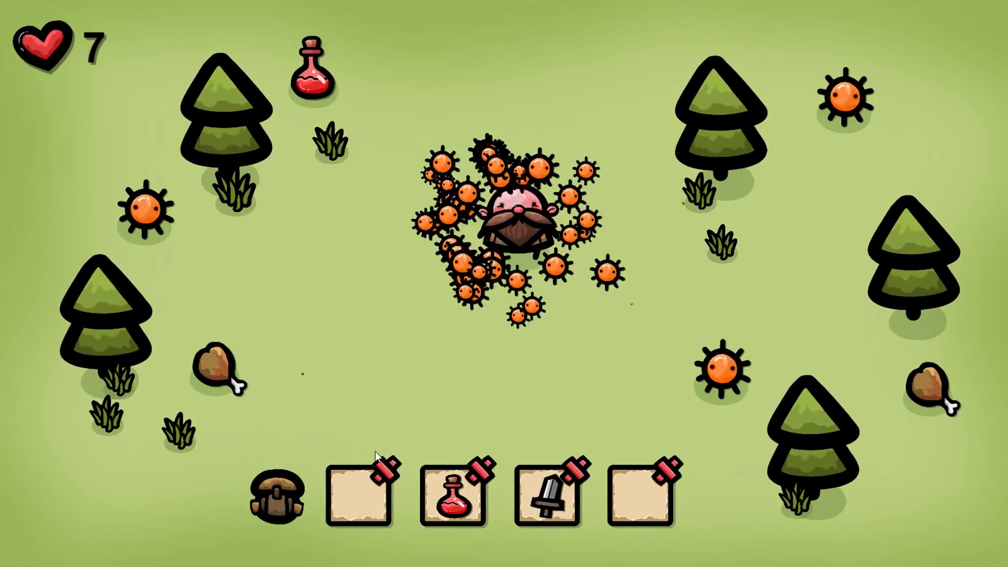
key("Up")
key("Left")
key("Up")
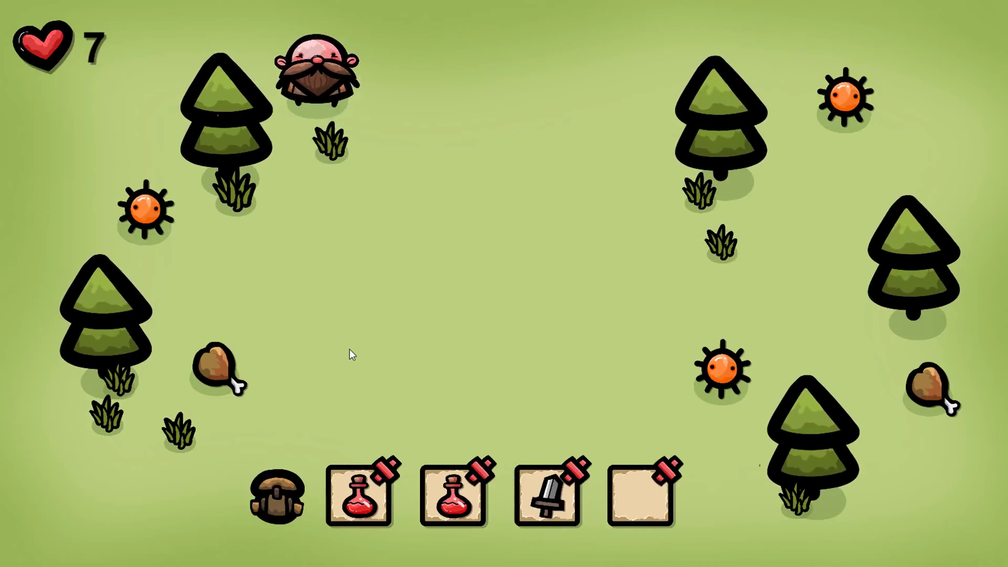